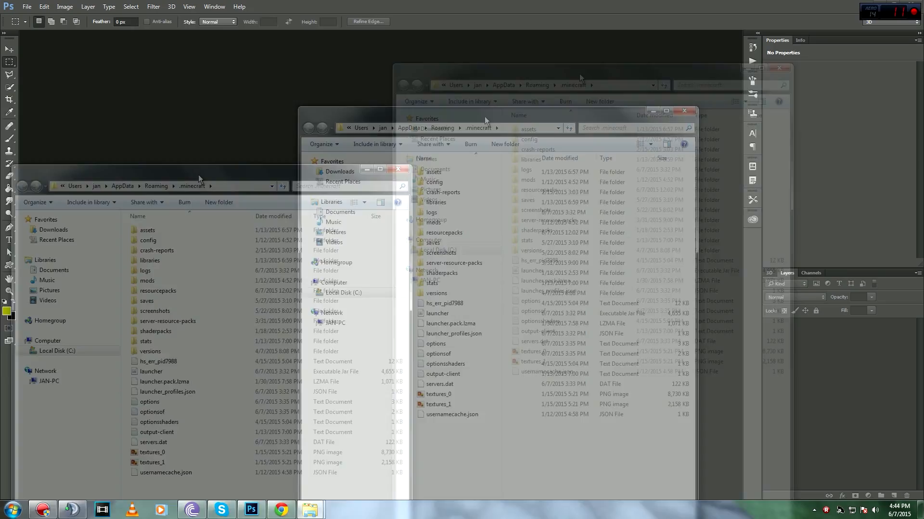
Step: Open the resourcepacks folder and paste a duplicate of the DragonClaw folder there
drag(636, 41, 555, 23)
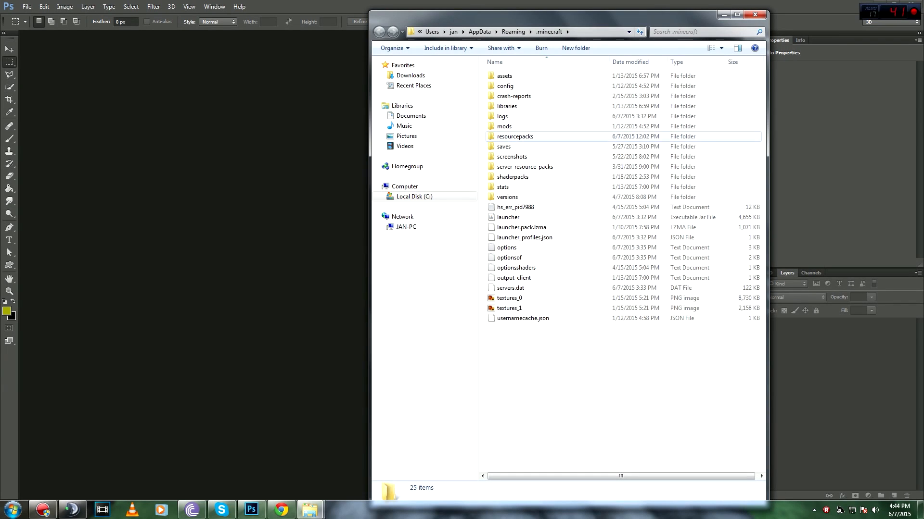
double_click(515, 136)
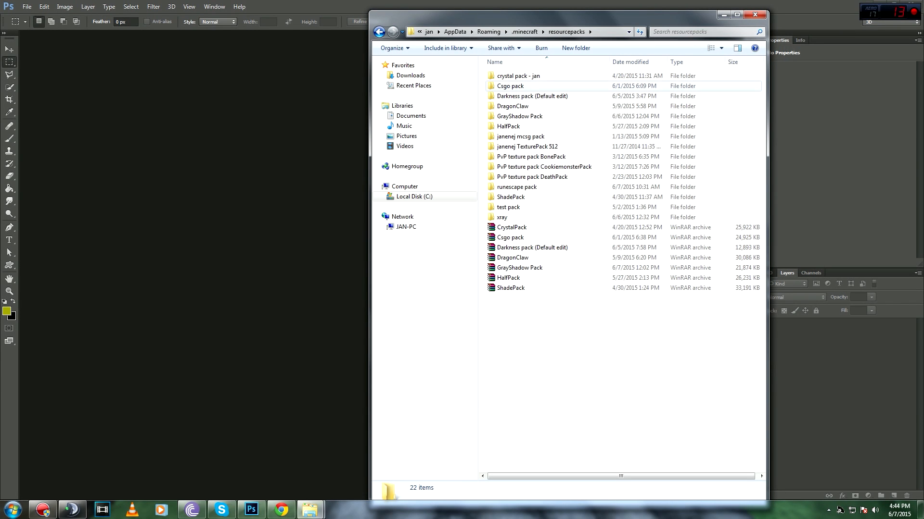
drag(551, 105, 569, 108)
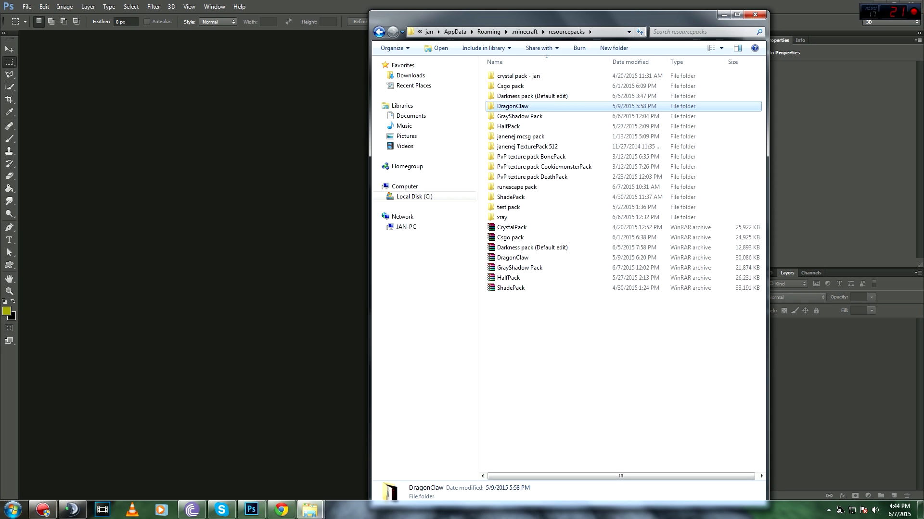
right_click(572, 106)
click(591, 261)
right_click(526, 237)
click(549, 303)
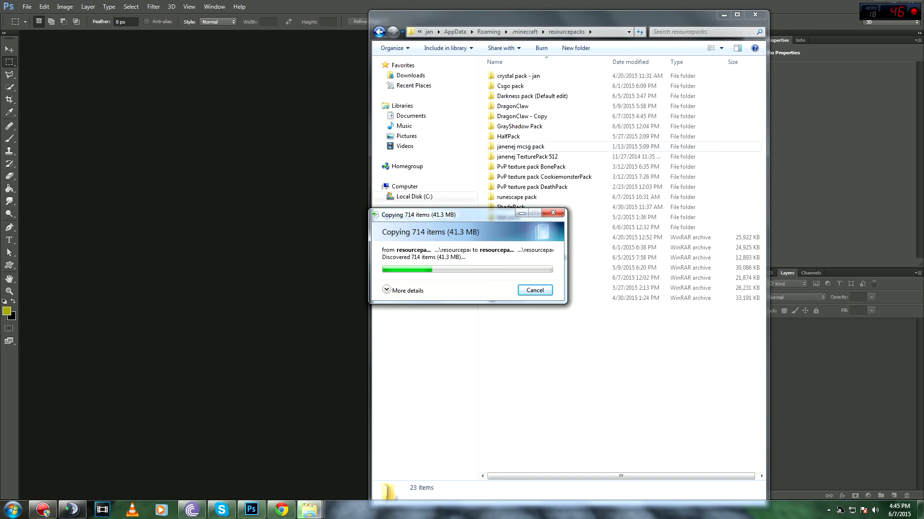
Step: Rename the DragonClaw copy to 'New Pack'
drag(501, 217, 551, 173)
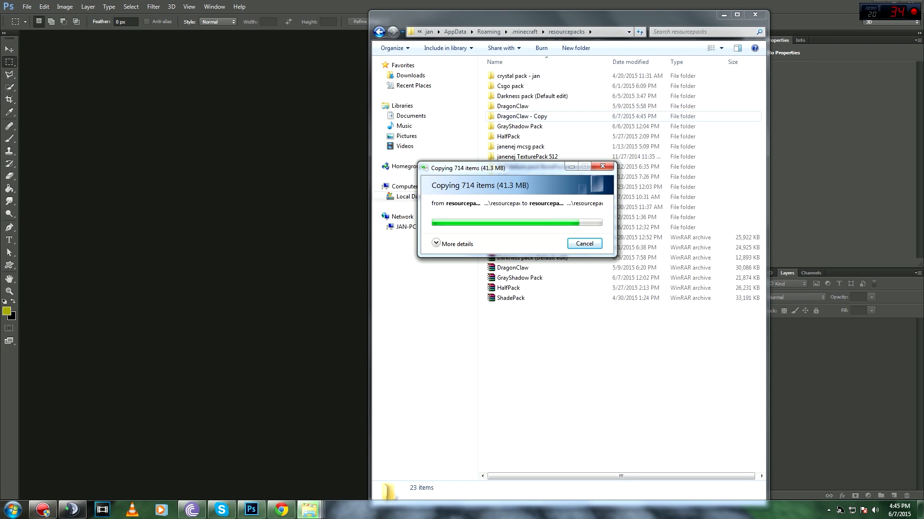
click(522, 116)
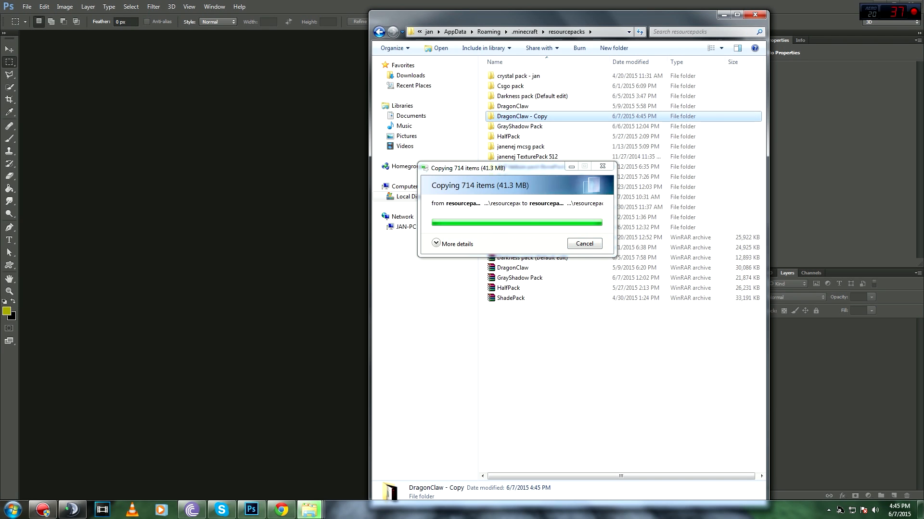
right_click(549, 115)
click(572, 318)
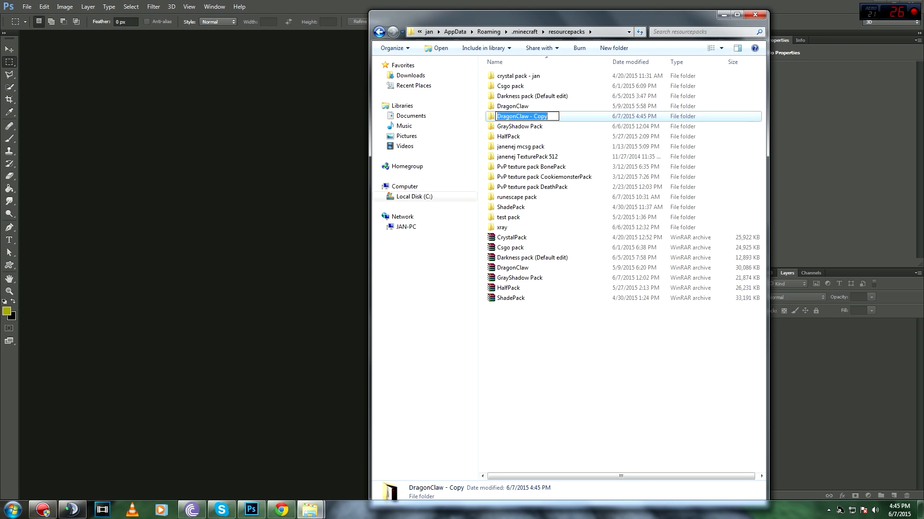
text(n)
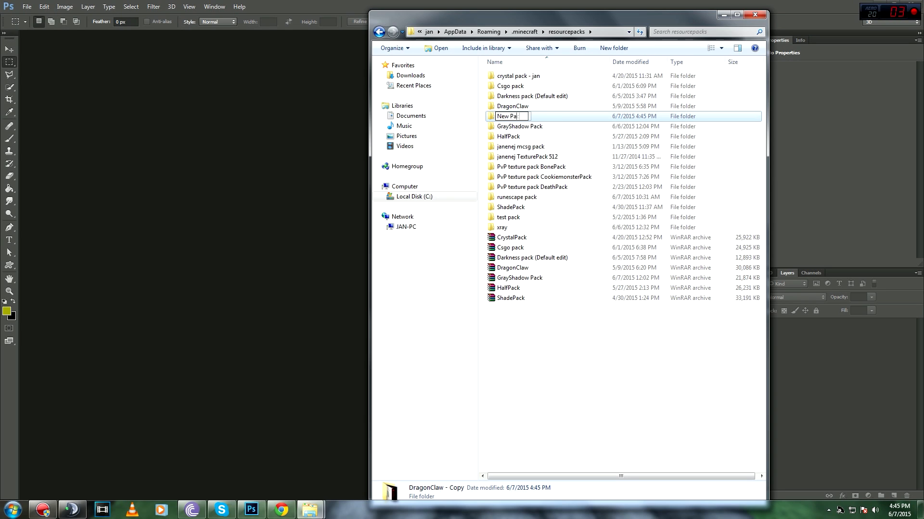
click(572, 317)
double_click(511, 157)
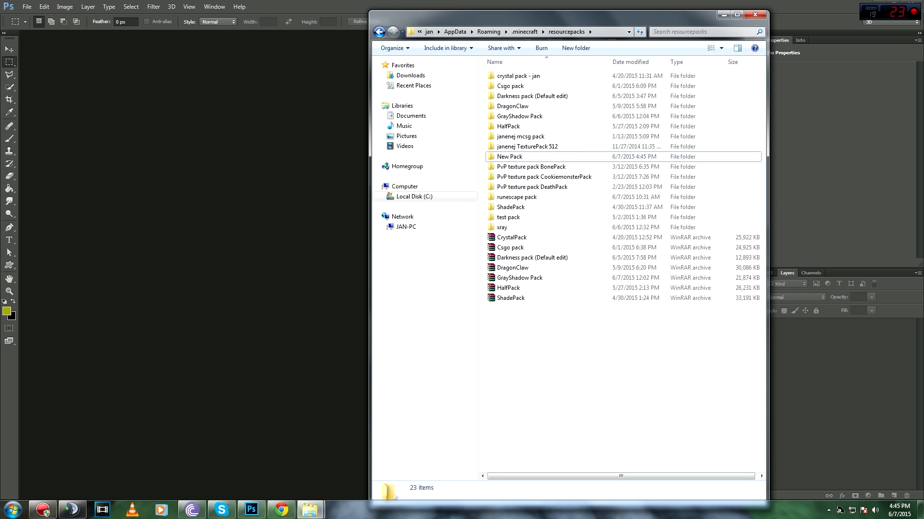
Step: Browse into New Pack's assets/minecraft/textures/items folder
drag(534, 16, 526, 72)
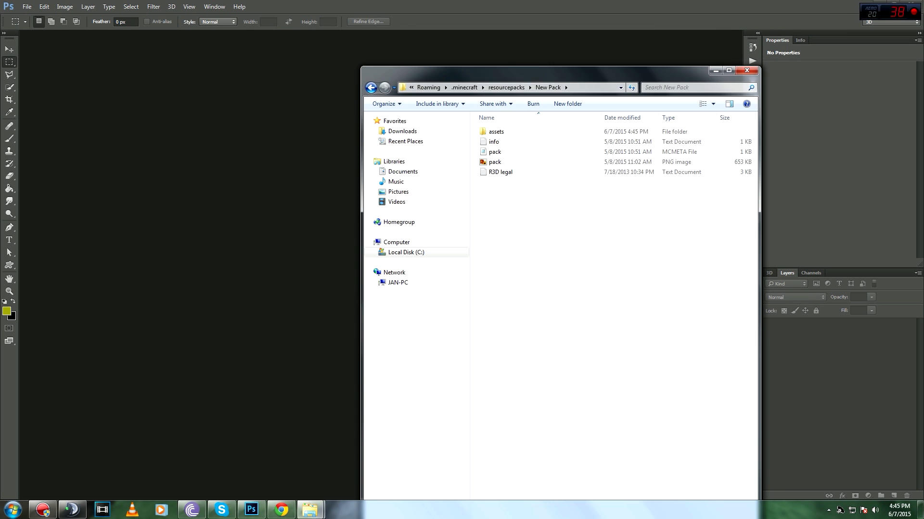
drag(495, 161, 544, 213)
double_click(496, 132)
double_click(498, 131)
click(499, 152)
double_click(499, 152)
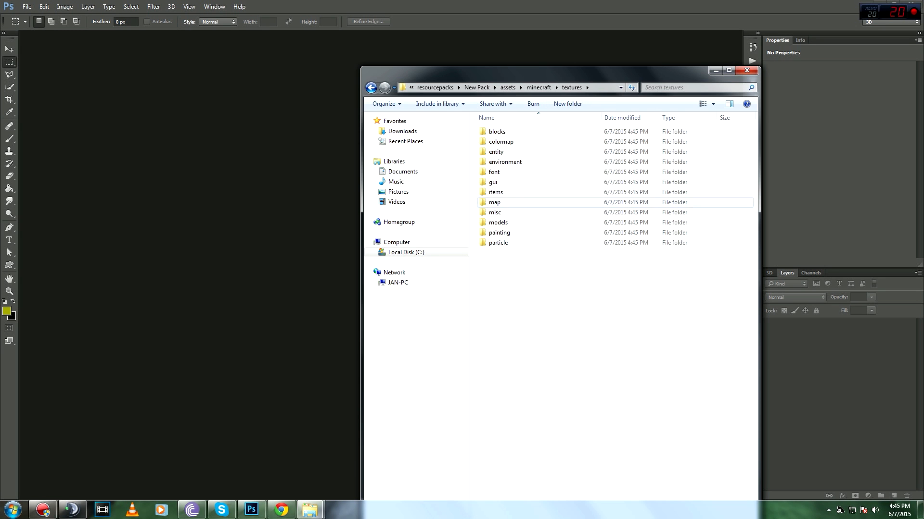
double_click(501, 192)
Step: Drag iron_sword.png from the items folder into Photoshop
scroll(611, 315, down, 10)
scroll(611, 315, up, 7)
scroll(611, 315, down, 8)
drag(601, 77, 662, 12)
scroll(726, 369, down, 3)
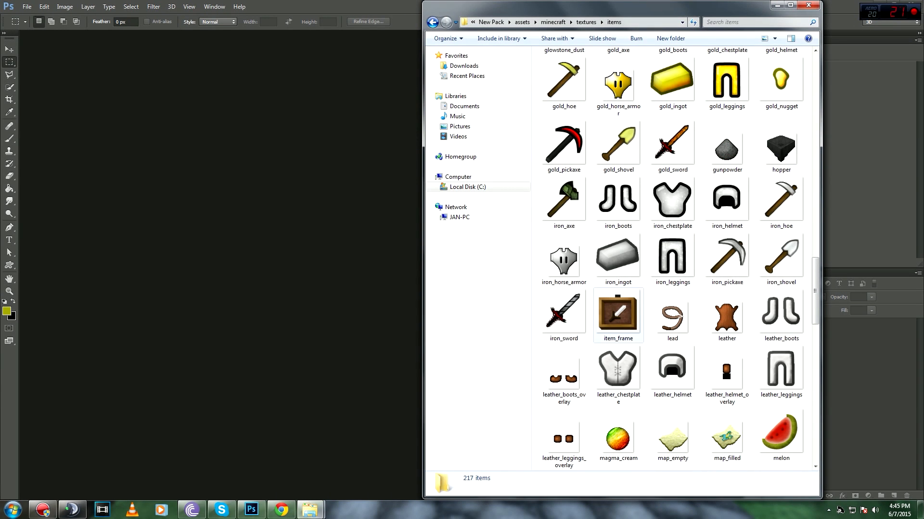
drag(563, 312, 232, 258)
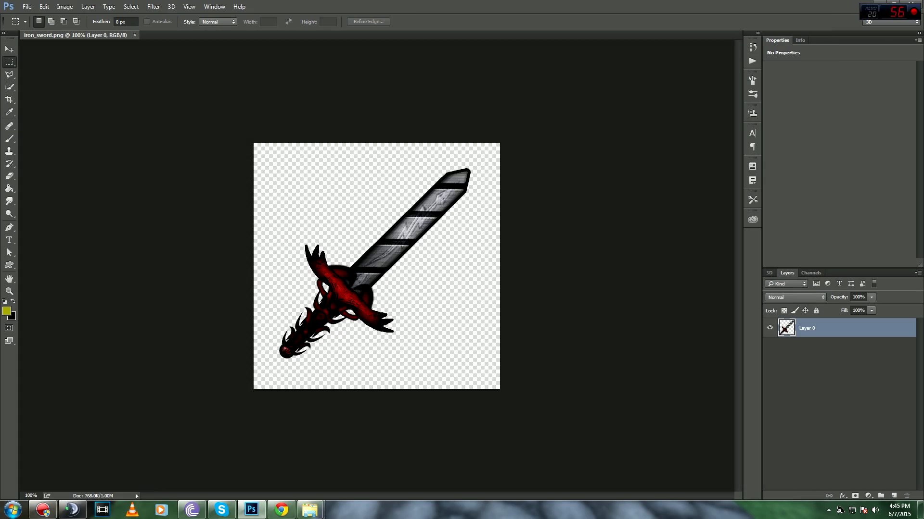
Step: Add an empty Layer 1 above the iron sword layer
scroll(376, 266, up, 3)
scroll(377, 266, down, 5)
scroll(376, 266, up, 2)
scroll(376, 266, up, 2)
scroll(377, 266, down, 1)
scroll(376, 266, up, 1)
scroll(377, 266, down, 1)
click(893, 496)
click(770, 346)
click(770, 346)
click(770, 346)
click(770, 346)
Step: Lower Layer 0's opacity to 34% as a tracing guide
click(818, 347)
click(871, 297)
drag(842, 308, 844, 308)
key(Return)
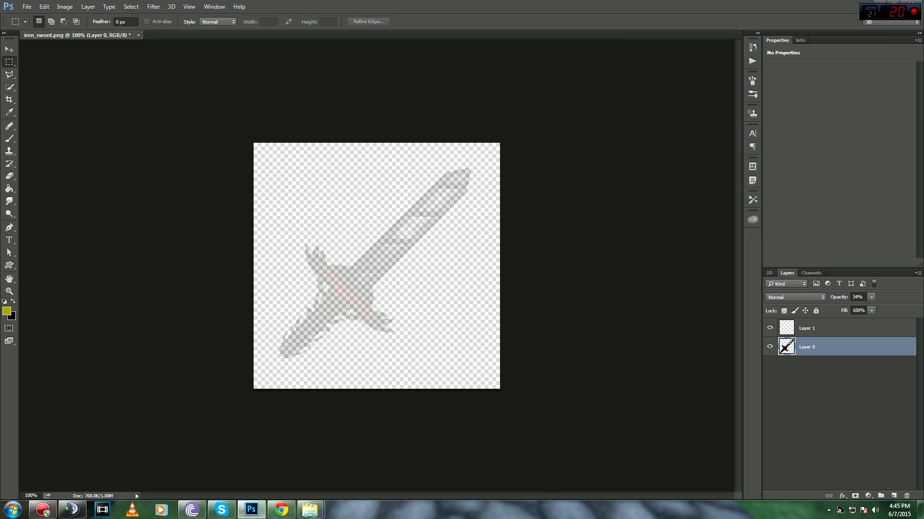
key(ctrl+plus)
key(ctrl+minus)
key(ctrl+plus)
key(ctrl+minus)
Step: Make Layer 1 active and switch to the Pen tool
click(836, 328)
drag(285, 351, 488, 156)
key(ctrl+d)
key(ctrl+plus)
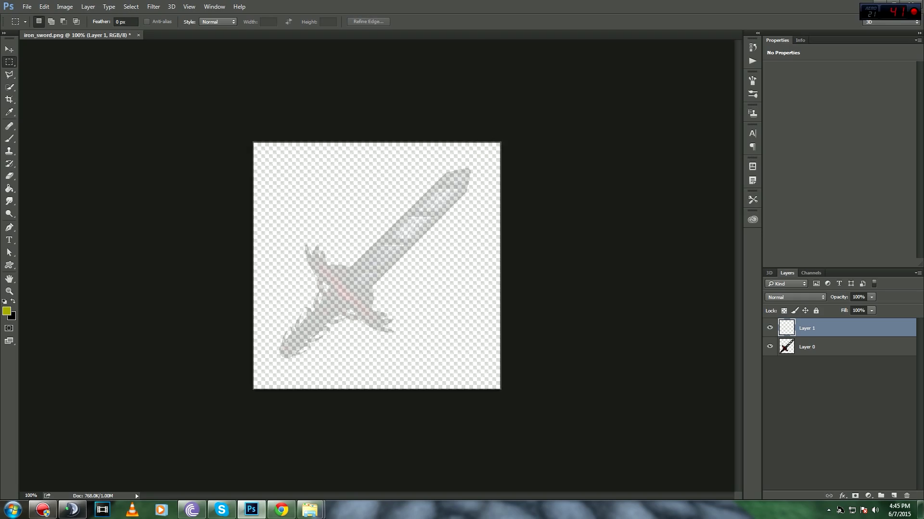
key(ctrl+plus)
key(ctrl+minus)
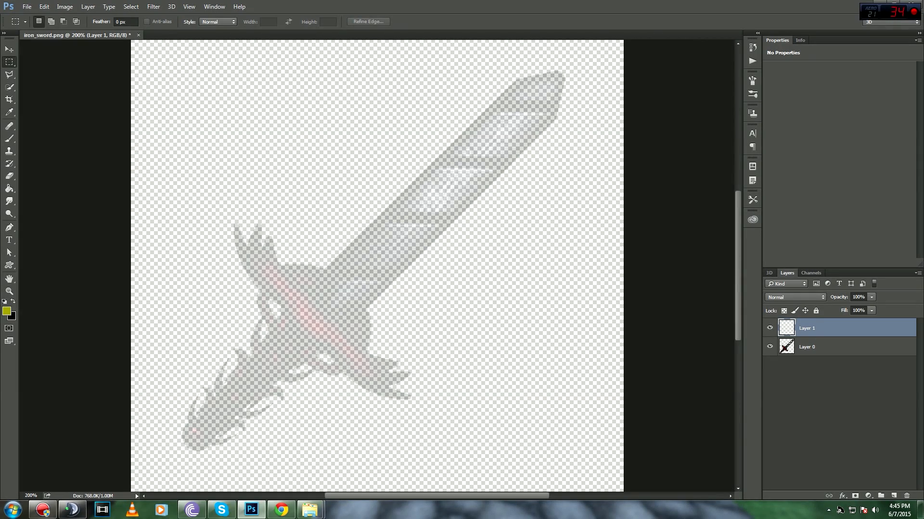
key(p)
key(ctrl+plus)
key(ctrl+minus)
Step: Trace the blade outline with Pen anchors from the base to the tip
drag(377, 231, 383, 301)
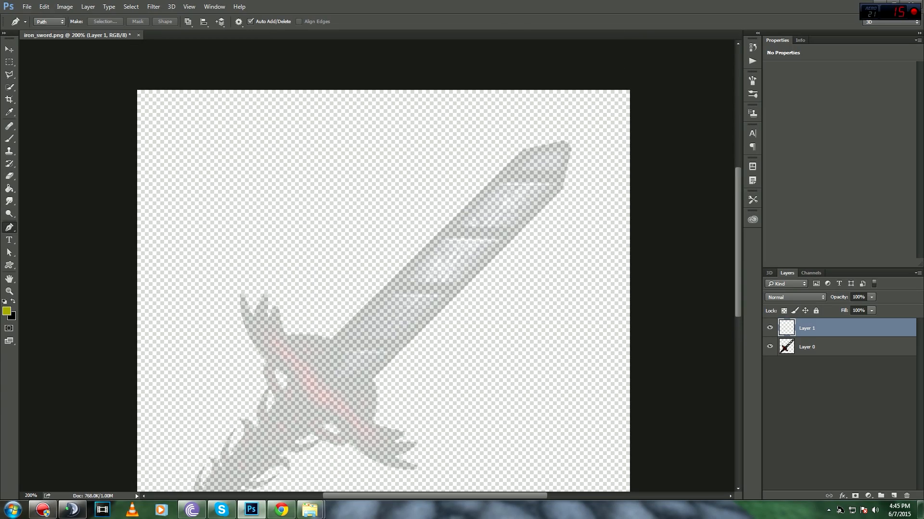
key(ctrl+plus)
key(ctrl+minus)
click(331, 342)
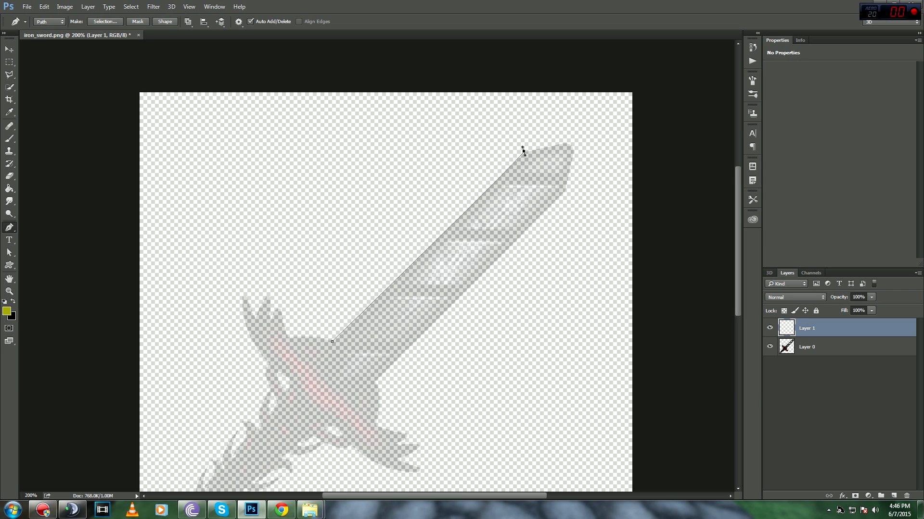
drag(523, 152, 533, 150)
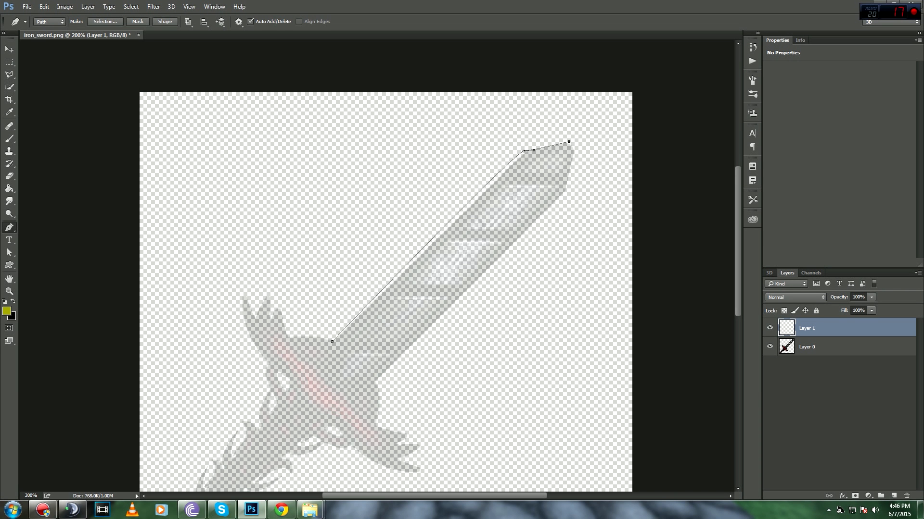
drag(585, 133, 585, 142)
click(353, 362)
Step: Fill the blade path with the black background colour, then delete the path
right_click(352, 99)
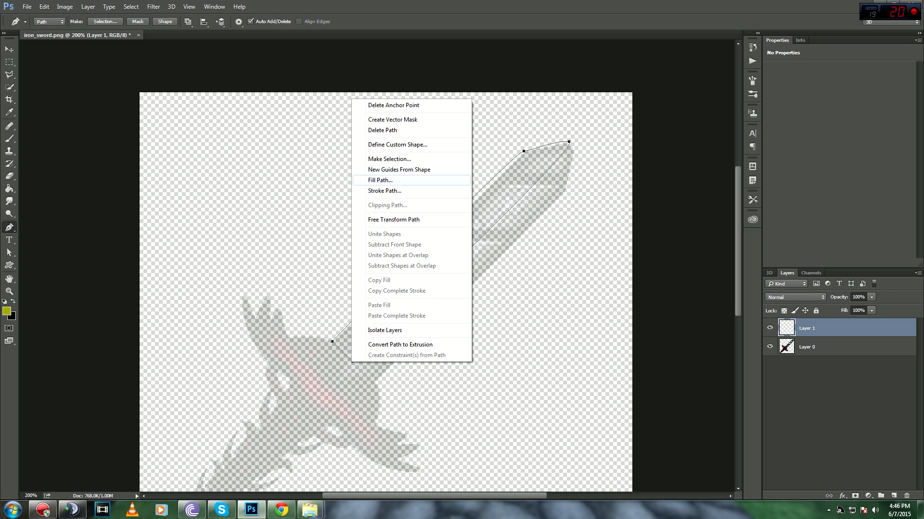
click(380, 180)
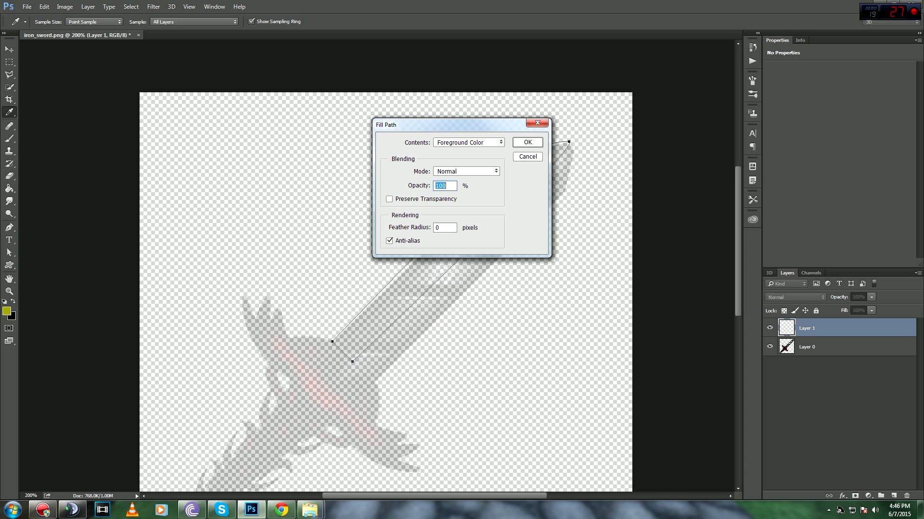
click(468, 142)
click(455, 158)
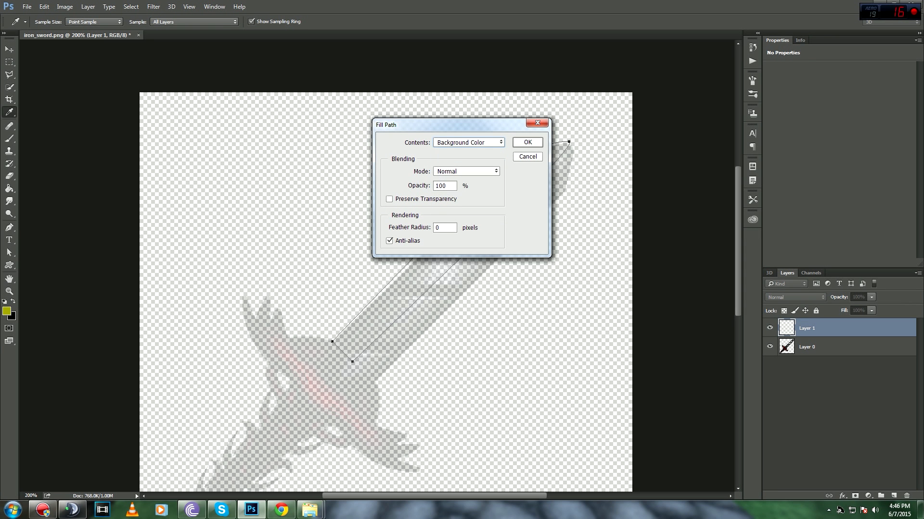
click(527, 142)
right_click(351, 98)
click(384, 128)
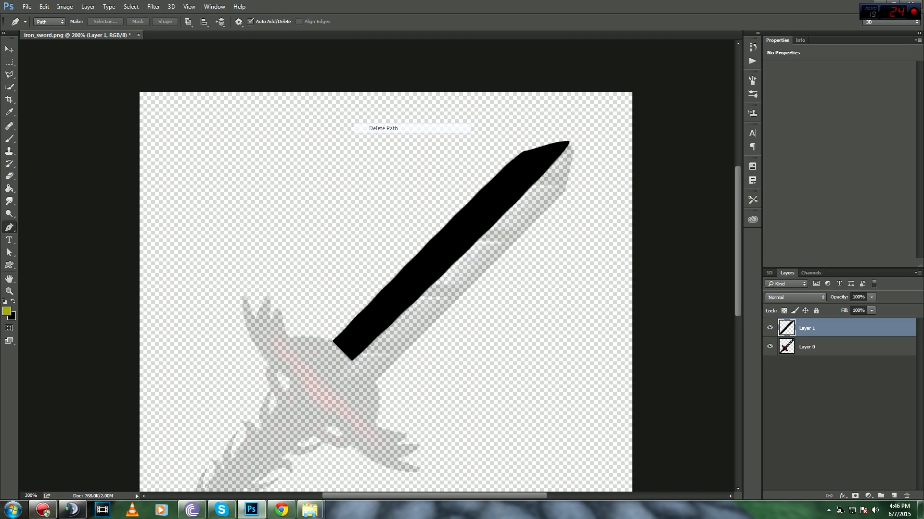
Step: Select and erase the bump at the blade tip
key(ctrl+minus)
key(ctrl+plus)
key(ctrl+plus)
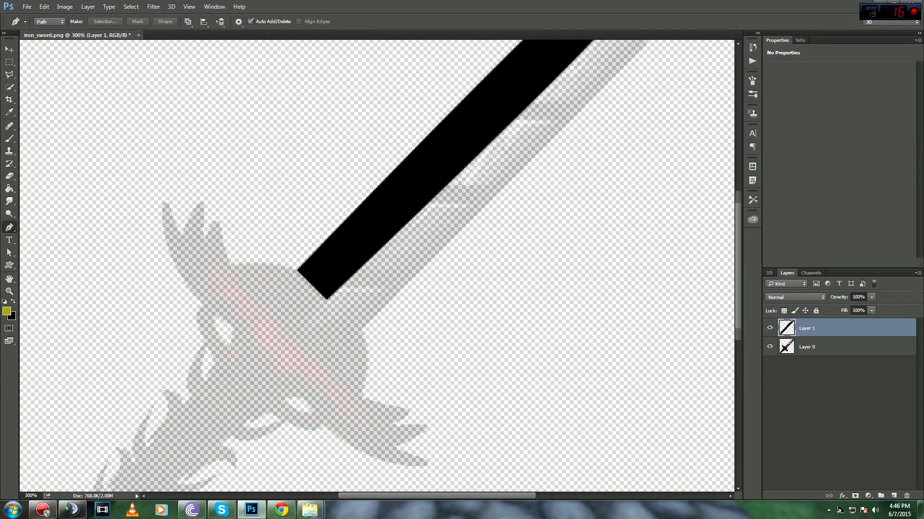
drag(469, 155, 285, 374)
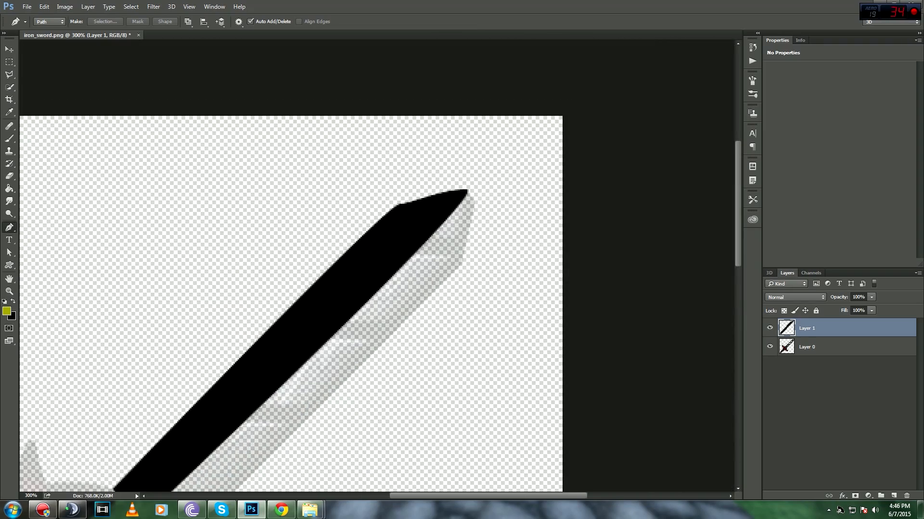
key(l)
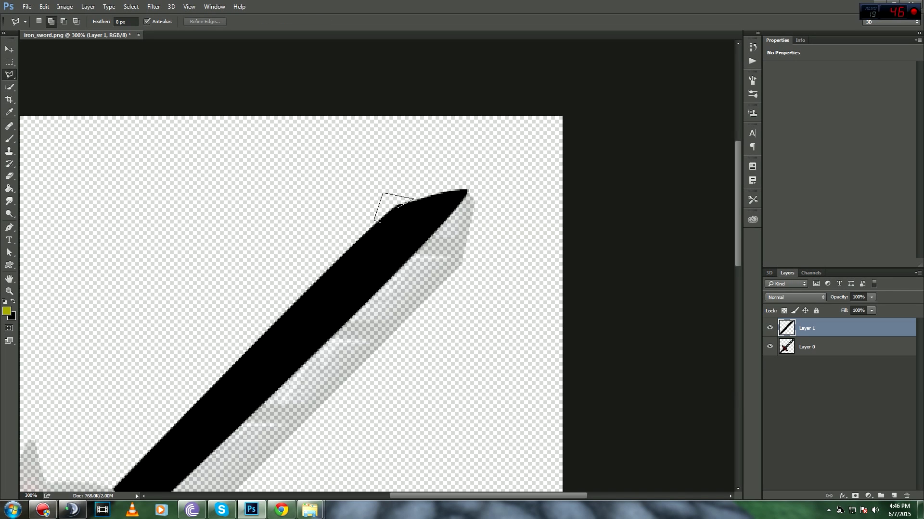
click(377, 221)
key(e)
drag(369, 208, 432, 181)
Step: Clear the selection and duplicate the black blade layer as Layer 1 copy
key(l)
key(m)
key(ctrl+d)
key(ctrl+minus)
key(ctrl+minus)
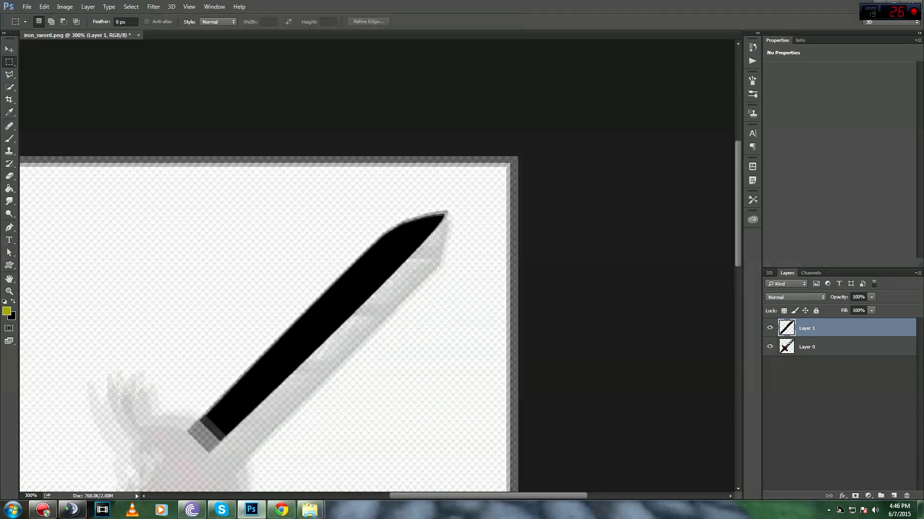
key(ctrl+plus)
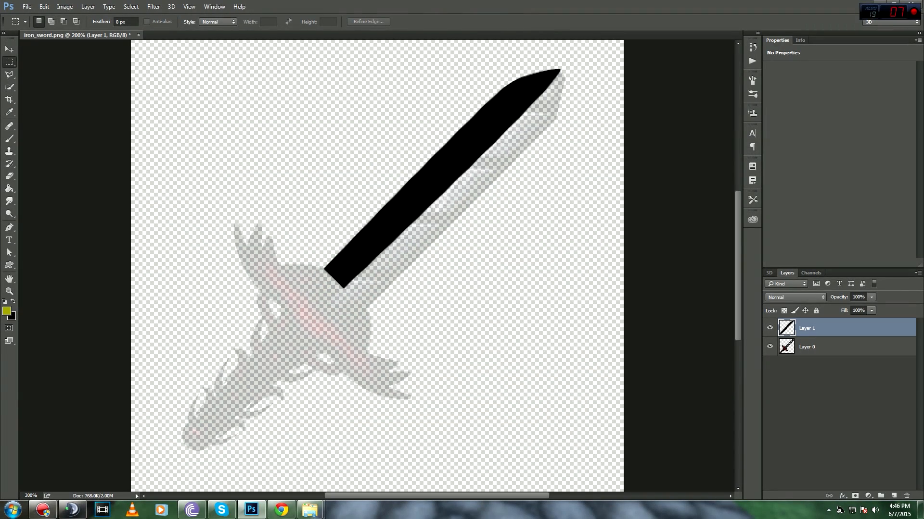
key(ctrl+j)
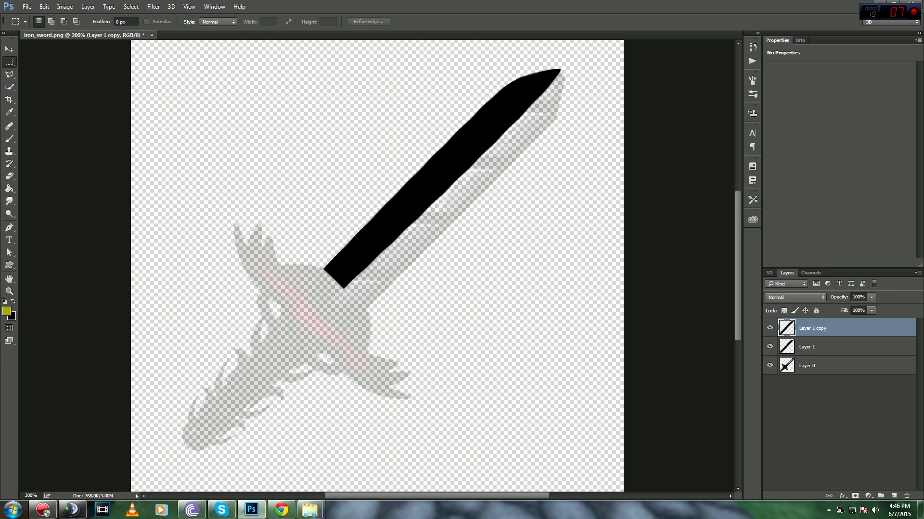
Step: Flip the blade copy vertically, rotate it 90° CCW, and lay it over the original
click(9, 49)
drag(443, 178, 459, 207)
right_click(539, 298)
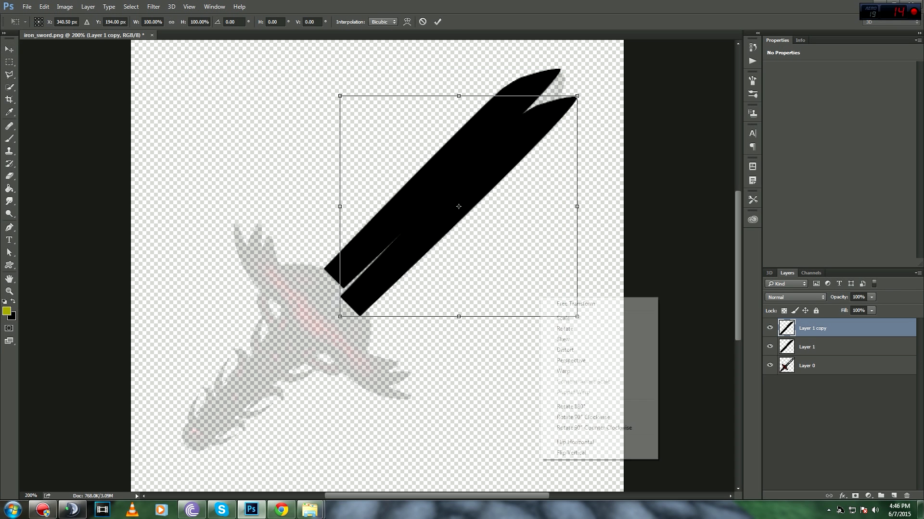
click(563, 453)
right_click(484, 254)
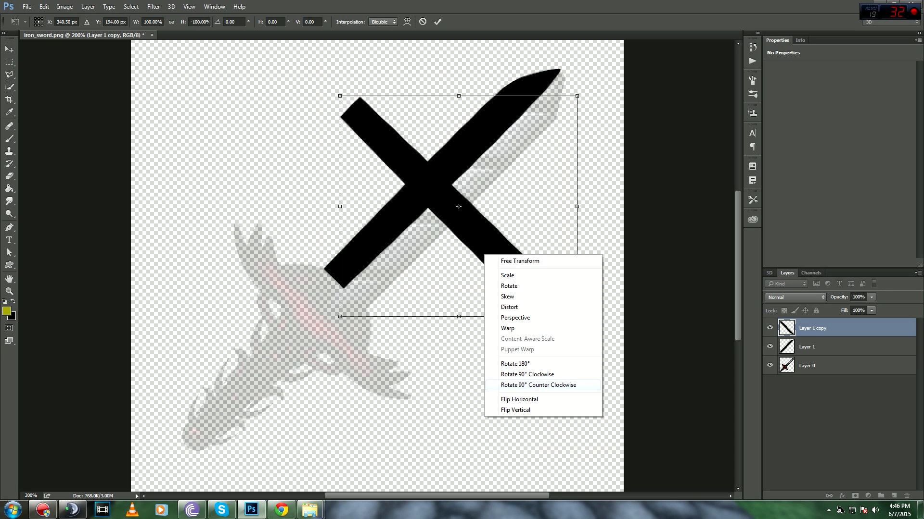
click(538, 385)
drag(457, 206, 450, 189)
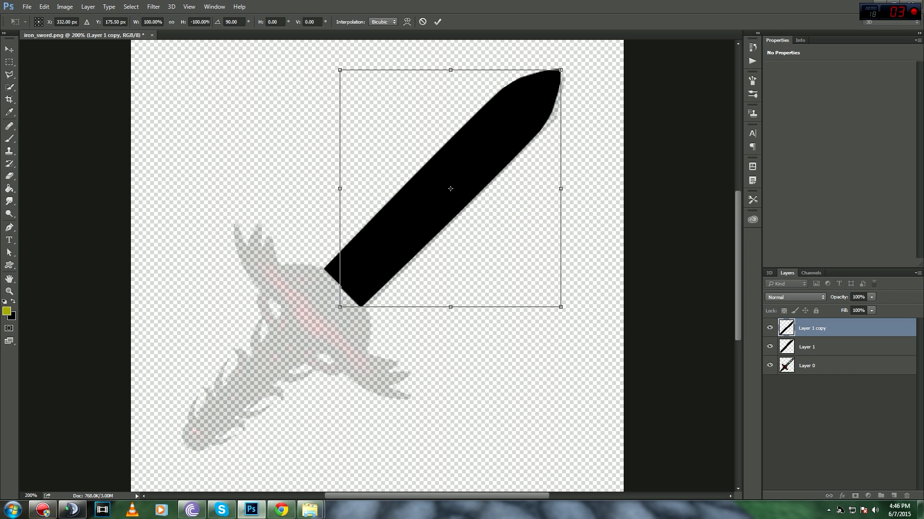
key(Return)
Step: Align the two blade halves and merge both layers into one
key(ctrl+plus)
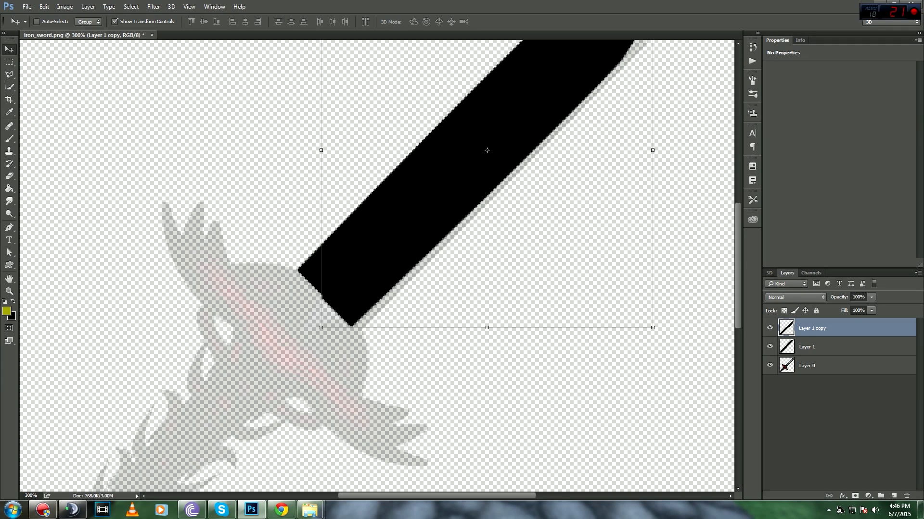
drag(364, 270, 364, 267)
key(ctrl+minus)
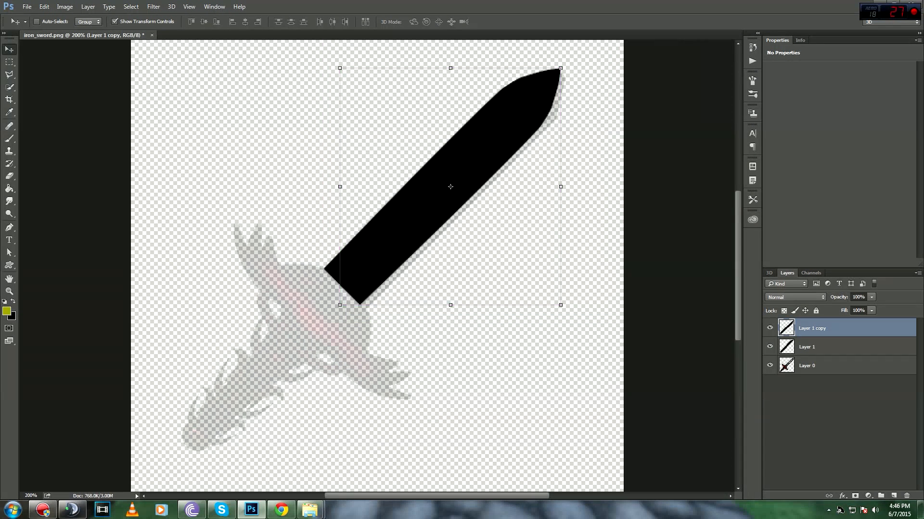
key(m)
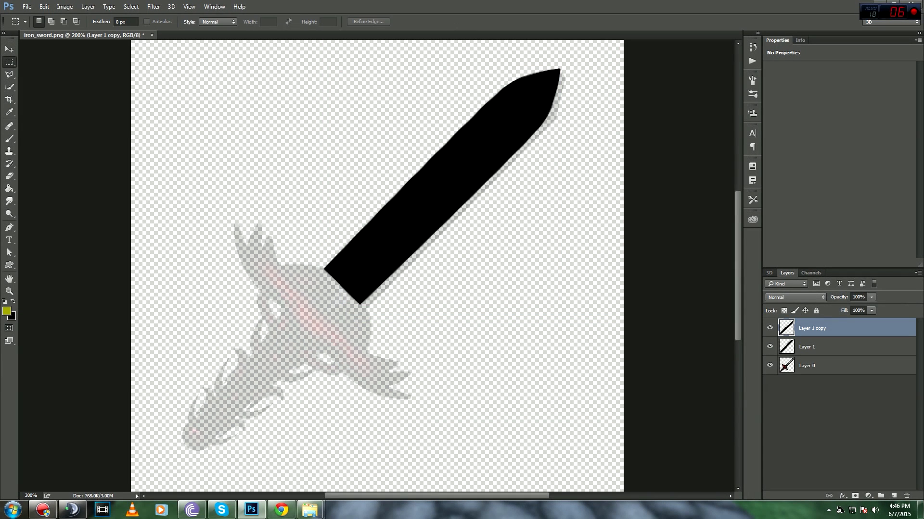
shift+click(818, 346)
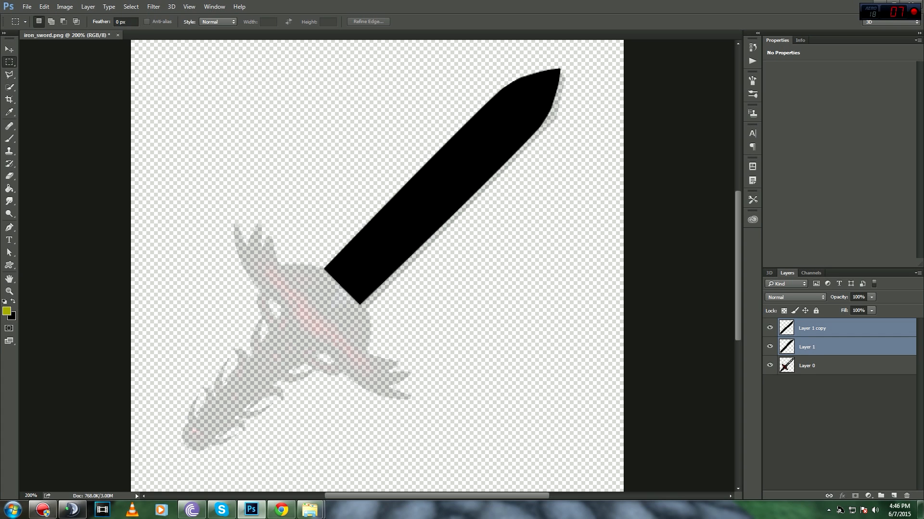
key(ctrl+e)
click(769, 328)
click(770, 328)
click(769, 328)
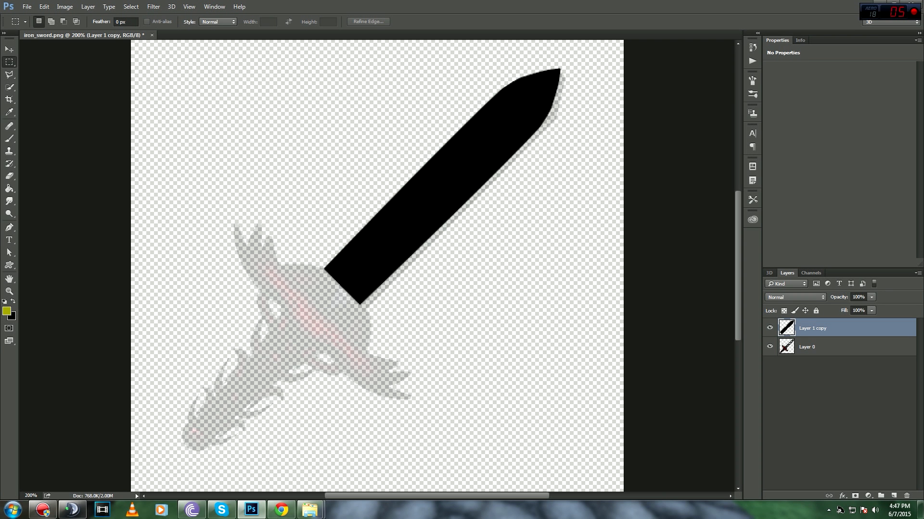
Step: On a new layer, draw a curled crossguard outline with the Pen tool
key(ctrl+plus)
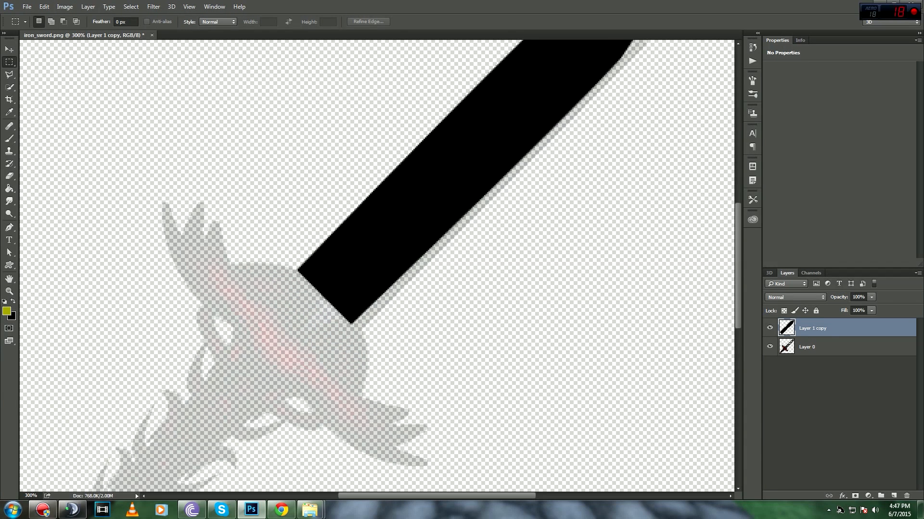
click(893, 495)
key(p)
click(298, 270)
drag(180, 191, 167, 258)
drag(216, 298, 238, 251)
drag(270, 293, 264, 306)
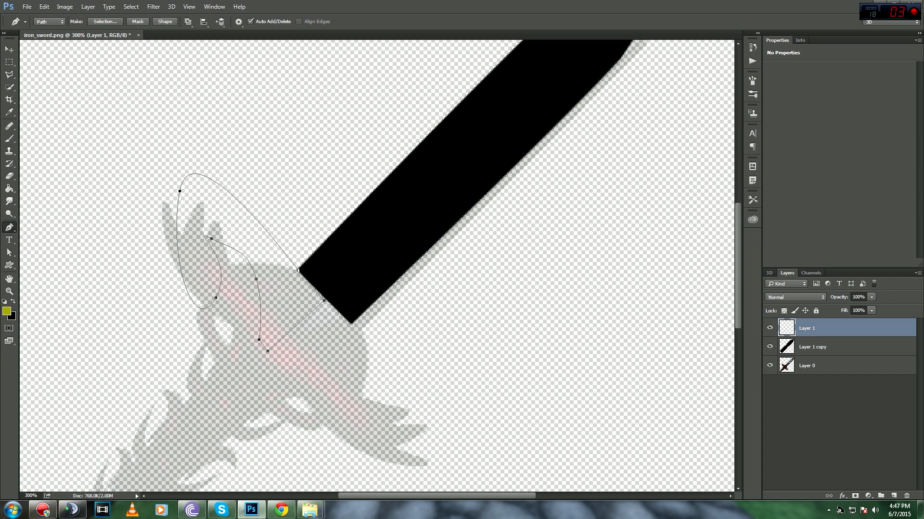
Step: Fill the guard path black and delete the path
right_click(257, 72)
click(288, 155)
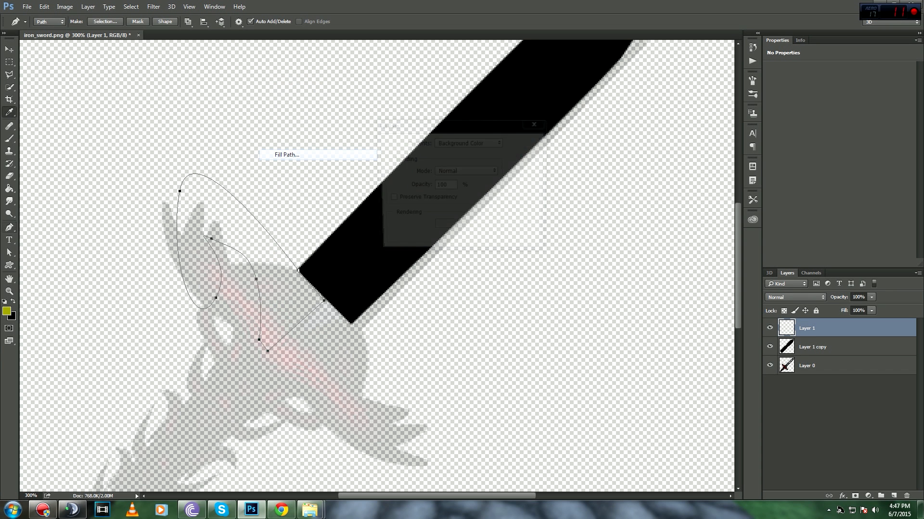
key(Return)
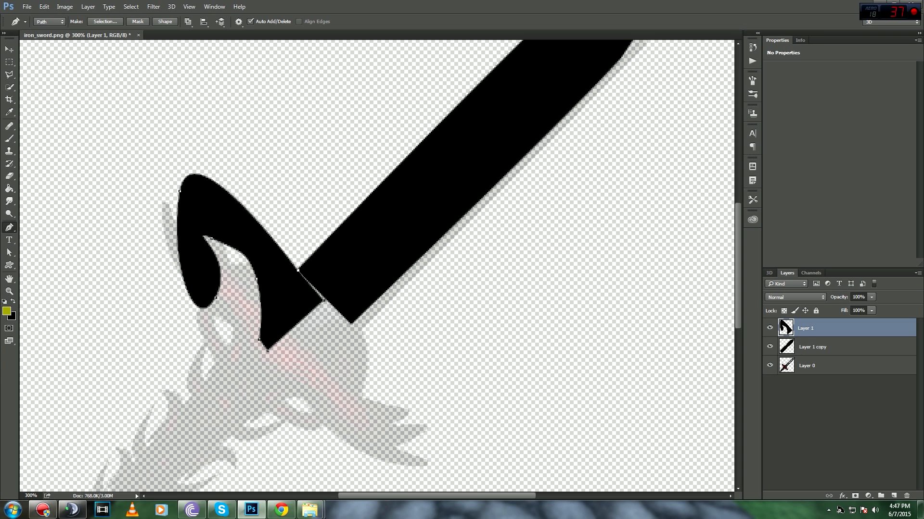
right_click(272, 85)
click(303, 116)
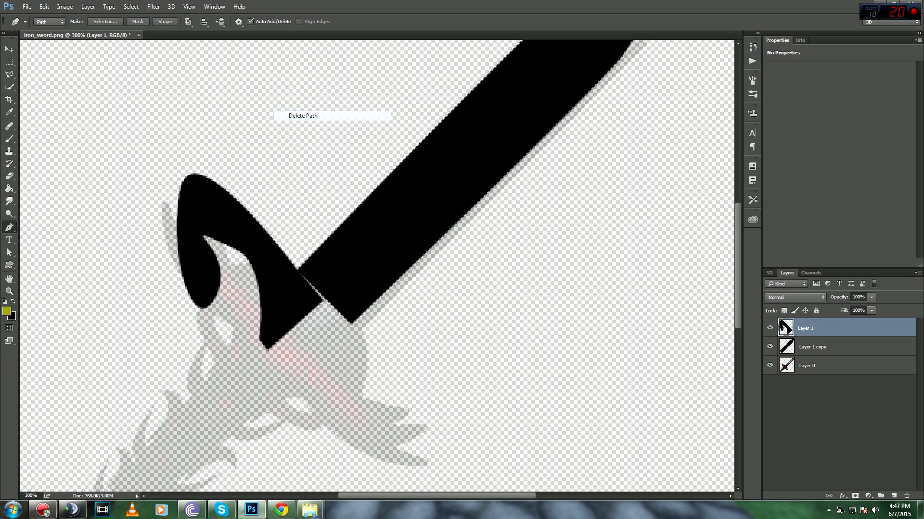
Step: Duplicate the guard, flip it vertically, rotate 90° CCW, and place it opposite
key(ctrl+j)
key(v)
drag(304, 161, 344, 184)
key(ctrl+t)
right_click(345, 183)
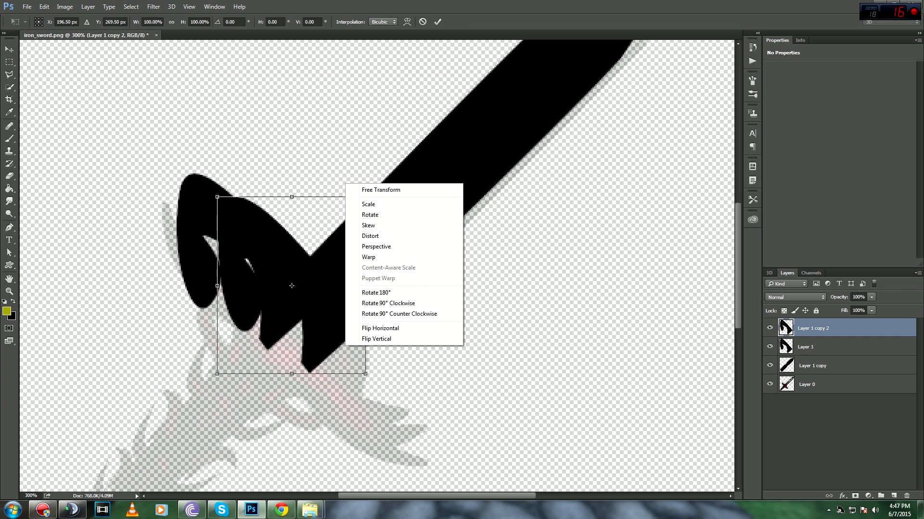
click(376, 339)
right_click(323, 179)
click(366, 309)
drag(292, 285, 351, 363)
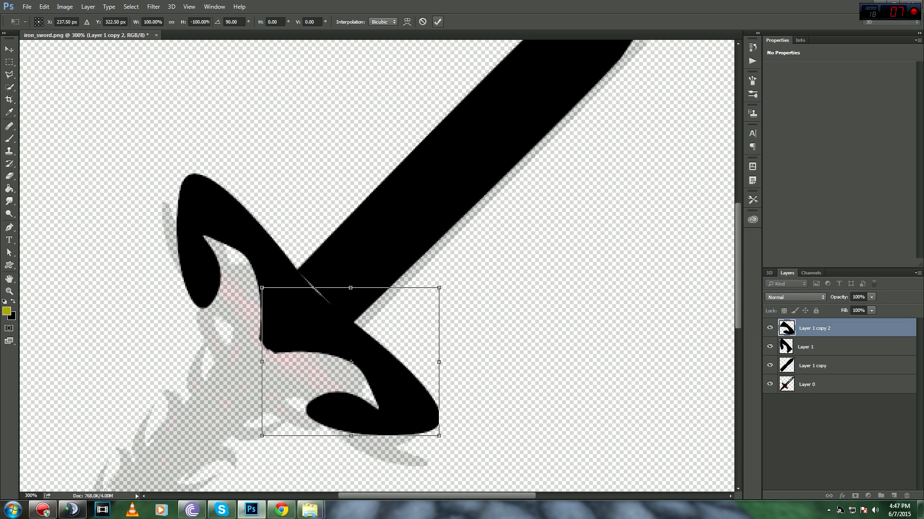
key(Return)
Step: Select both guard pieces and shift them up and right into place
ctrl+click(818, 346)
drag(333, 325, 346, 319)
key(m)
key(ctrl+minus)
key(ctrl+minus)
key(ctrl+minus)
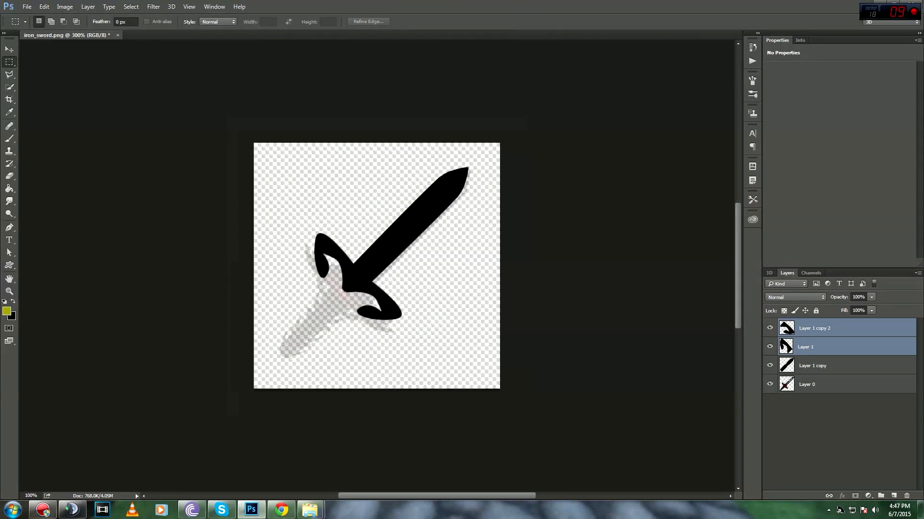
Step: Merge the two guard pieces into one layer and move it beneath the blade layer
key(ctrl+plus)
key(ctrl+plus)
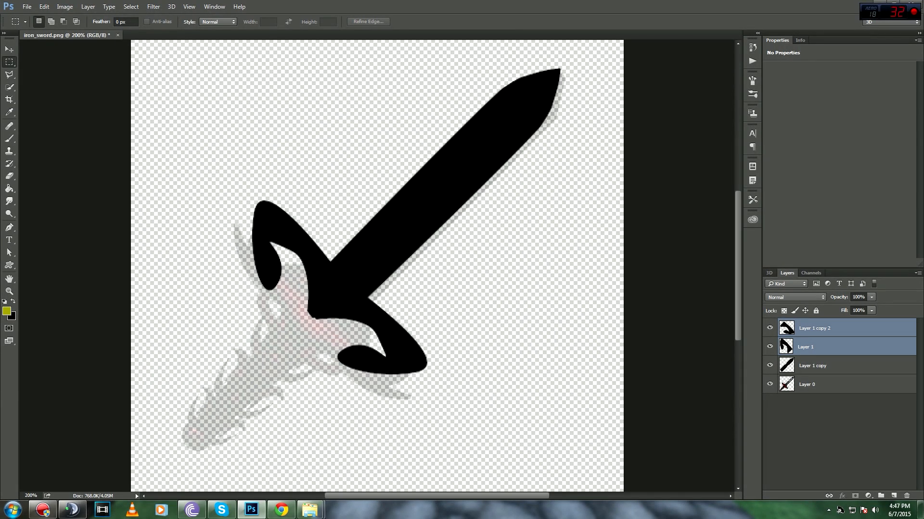
key(ctrl+e)
click(769, 328)
click(770, 328)
drag(813, 328, 814, 354)
click(818, 328)
click(770, 328)
click(770, 328)
Step: Drag the wood texture from the textures folder onto the sword, rotated over the blade, and place it
mouse_move(309, 510)
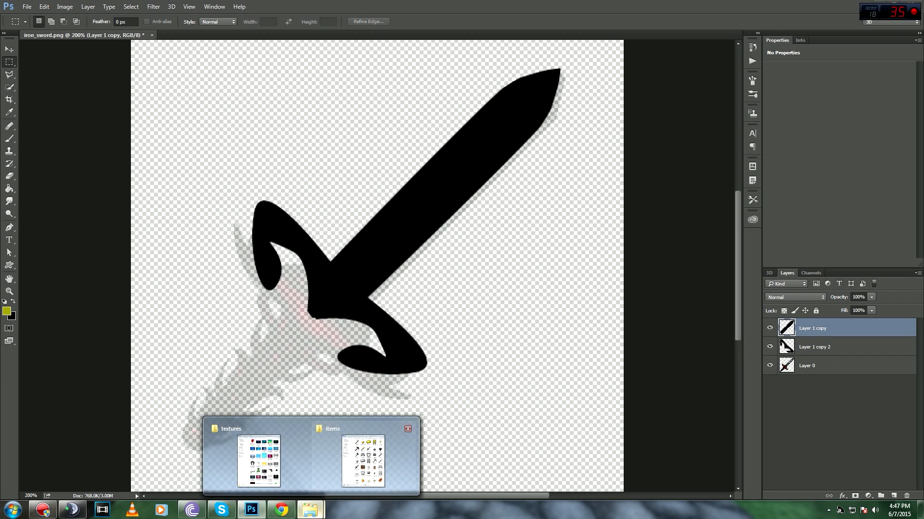
click(366, 457)
scroll(757, 332, down, 15)
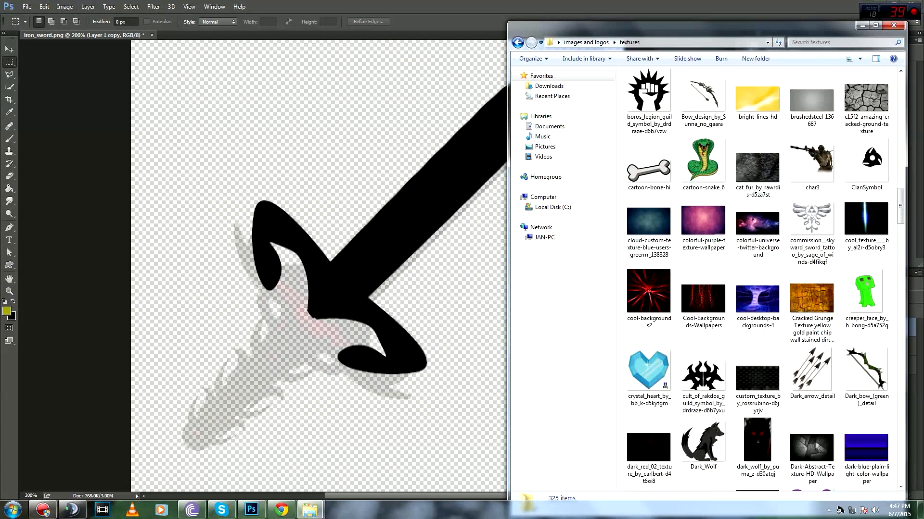
scroll(758, 332, down, 15)
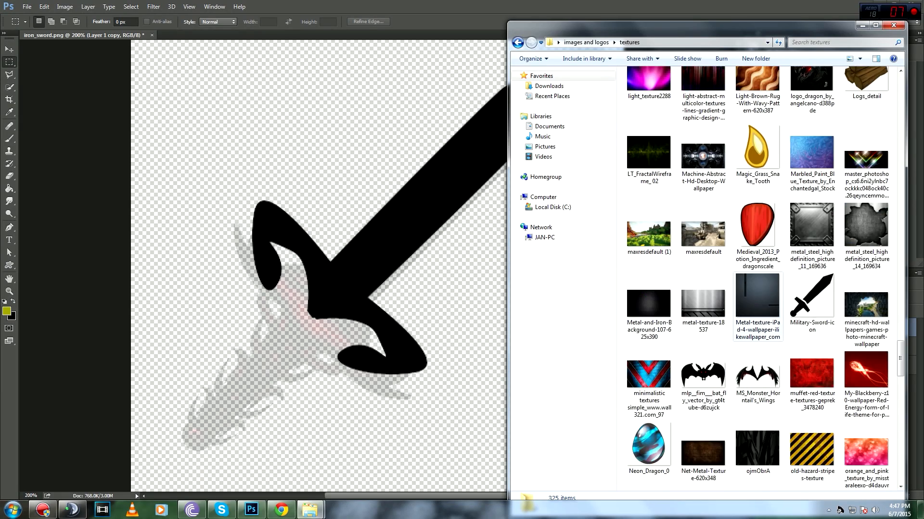
scroll(758, 331, down, 8)
drag(866, 370, 384, 279)
drag(645, 138, 450, 73)
drag(469, 181, 524, 116)
right_click(524, 116)
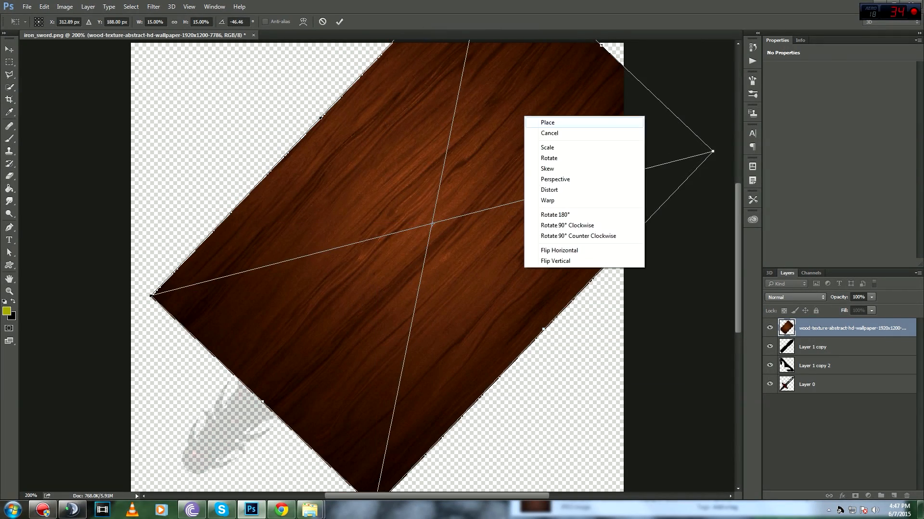
click(529, 122)
Step: Clip the wood texture to the blade with a clipping mask, hide the black guard, and select the blade layer
key(ctrl+alt+g)
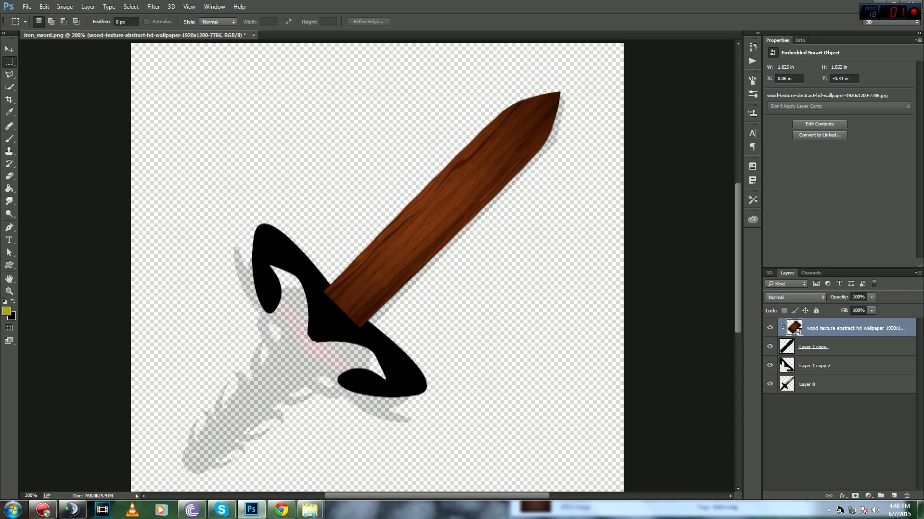
right_click(839, 328)
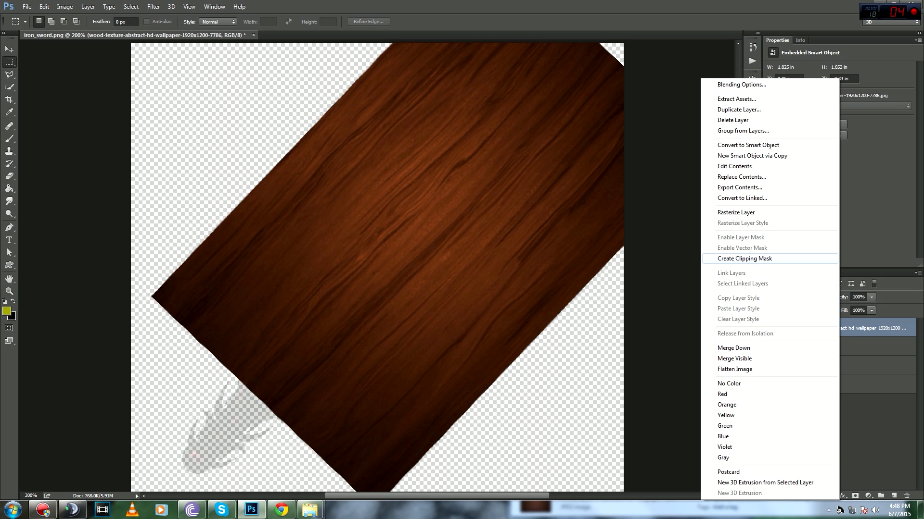
click(744, 258)
click(770, 328)
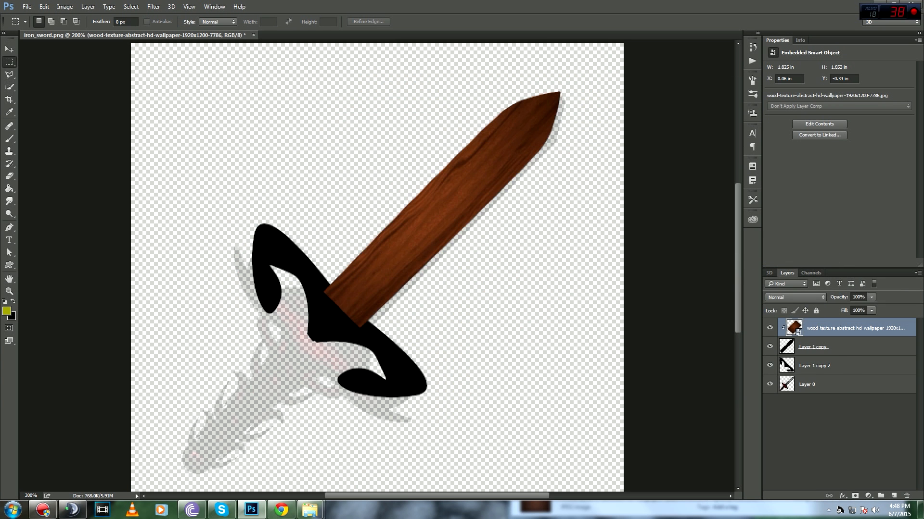
click(769, 365)
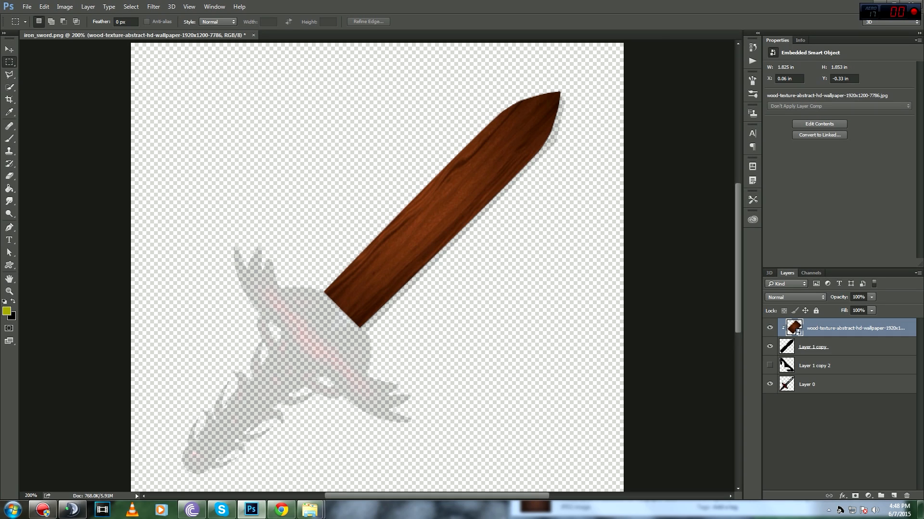
key(ctrl+plus)
key(ctrl+minus)
click(813, 347)
Step: Give the blade layer a 5 px black stroke positioned at Center
double_click(846, 347)
click(516, 270)
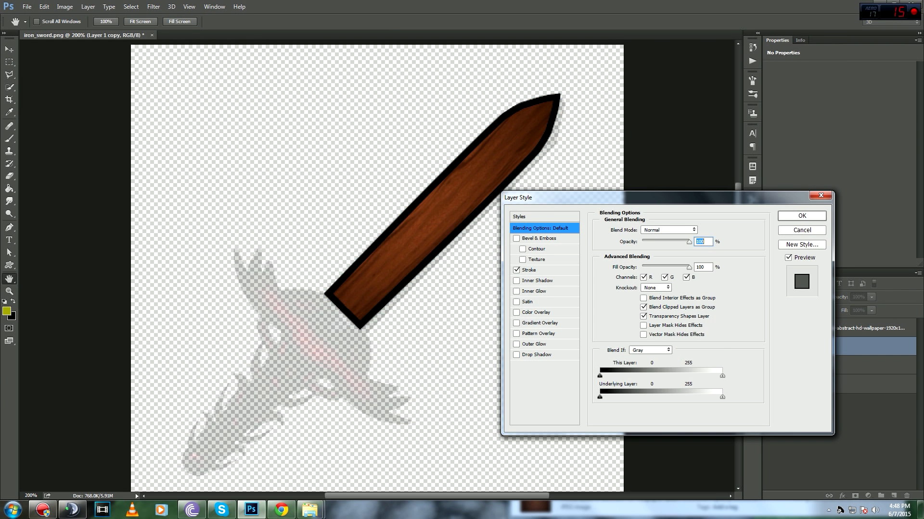
click(529, 270)
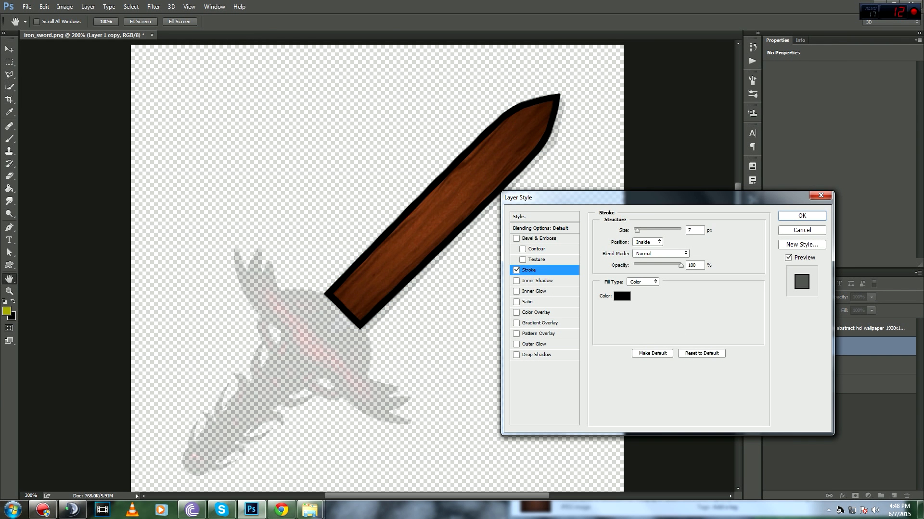
click(694, 231)
click(647, 242)
click(646, 249)
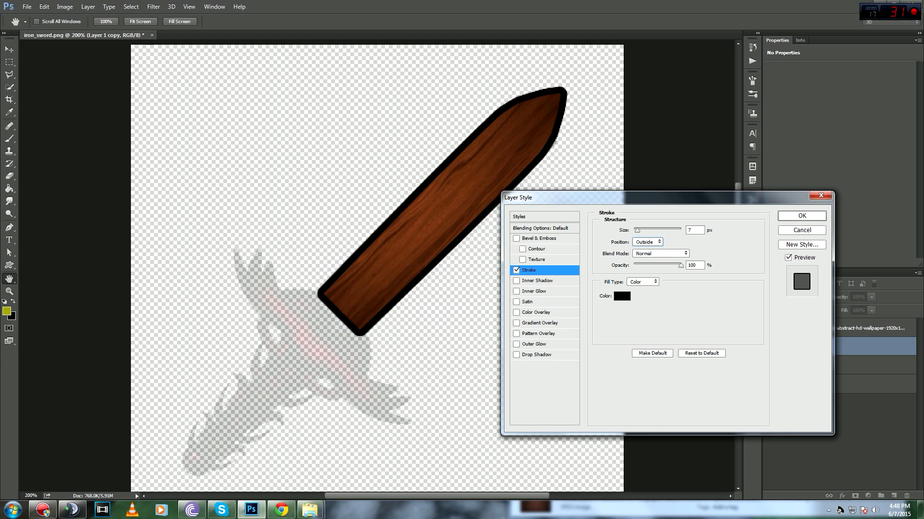
click(647, 242)
click(645, 260)
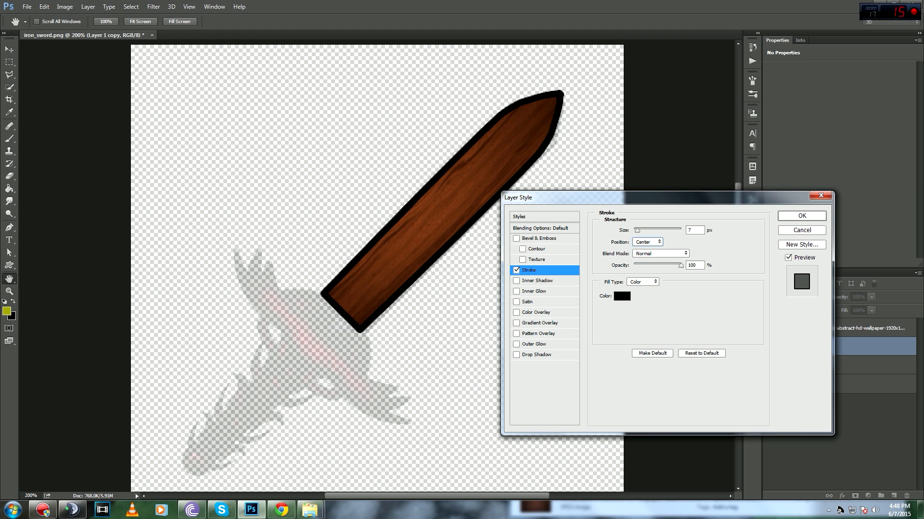
text(6)
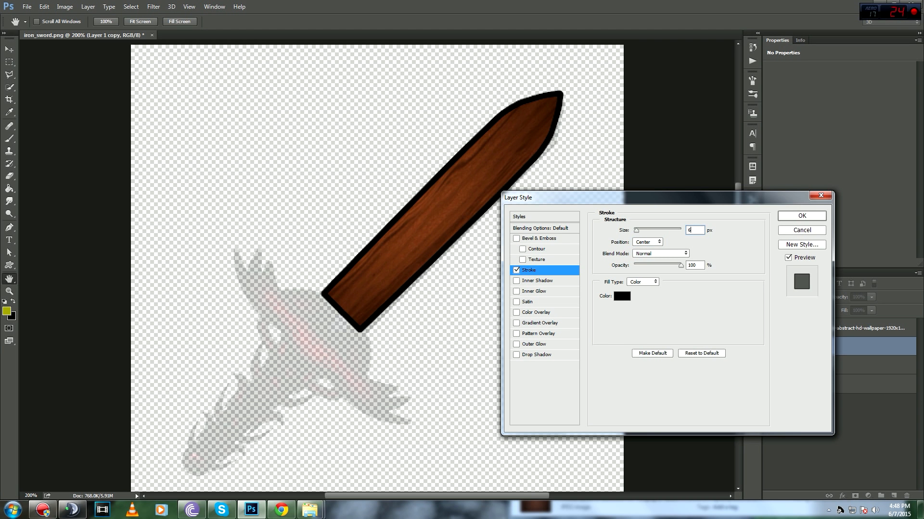
key(BackSpace)
text(5)
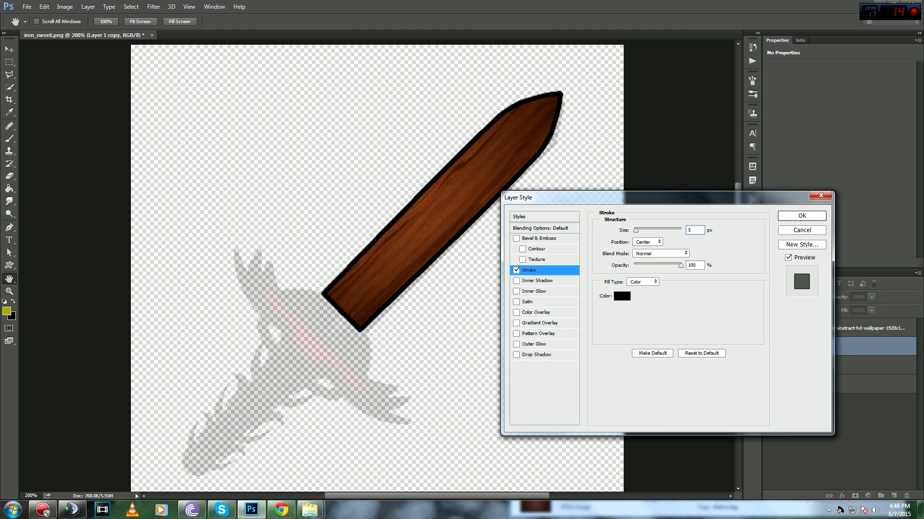
Step: Add a 100% opacity inner shadow with distance 0, choke 14 and size 21 to the blade
click(516, 281)
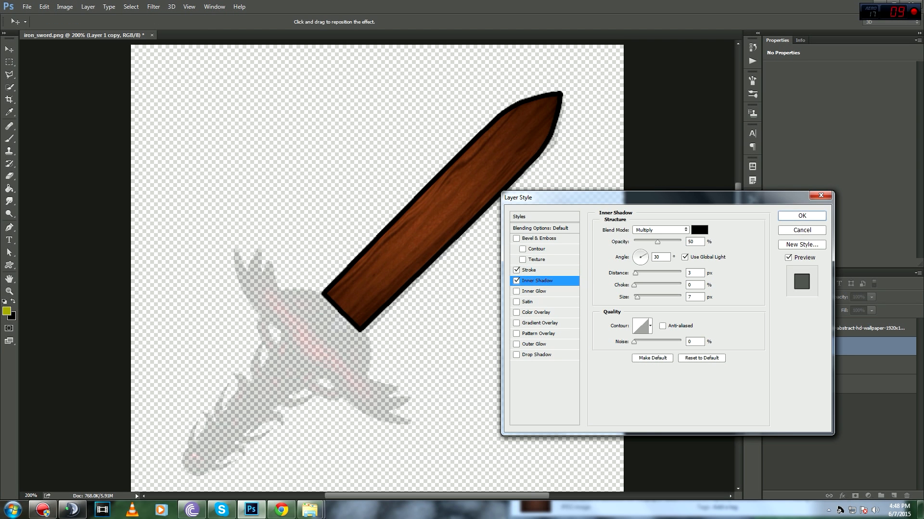
drag(658, 241, 661, 241)
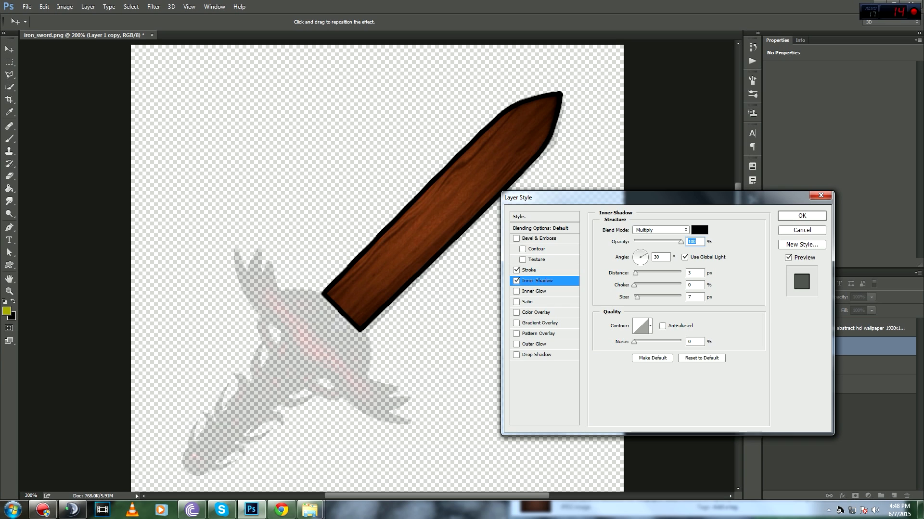
mouse_move(635, 273)
mouse_down()
mouse_move(638, 297)
mouse_move(650, 285)
mouse_move(640, 297)
mouse_move(642, 285)
mouse_up()
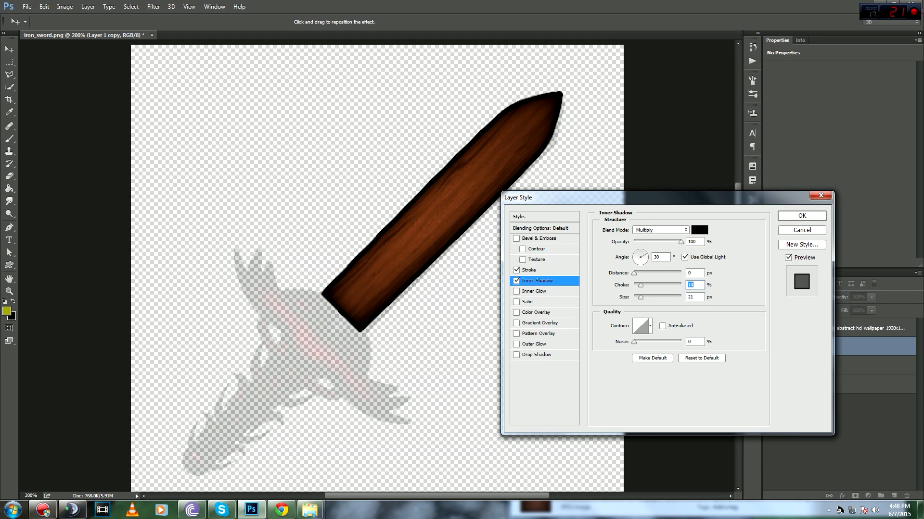
click(516, 281)
click(516, 281)
click(516, 281)
click(516, 281)
click(802, 216)
key(ctrl+minus)
key(ctrl+minus)
Step: Show the black hilt layer and nudge the crossguard slightly down-left with the Move tool
key(ctrl+plus)
key(ctrl+plus)
key(ctrl+plus)
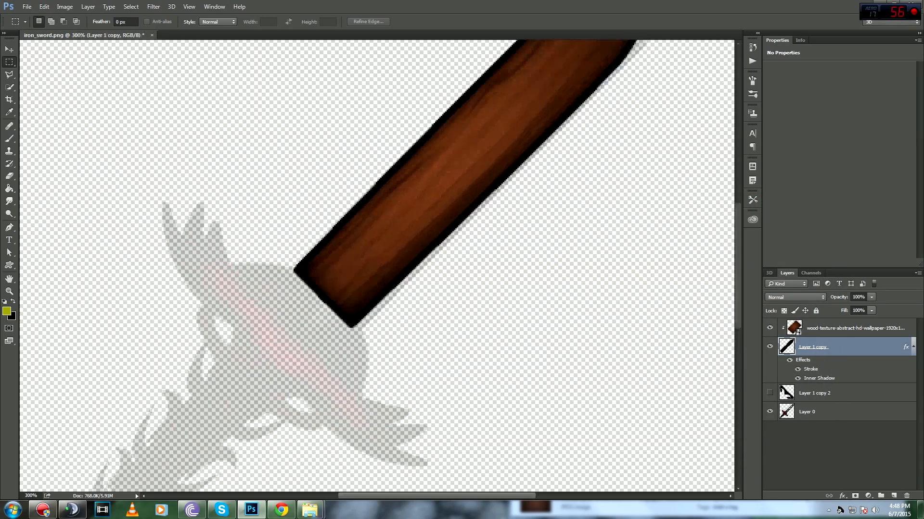
key(ctrl+minus)
key(ctrl+minus)
key(ctrl+plus)
drag(377, 265, 458, 252)
click(769, 393)
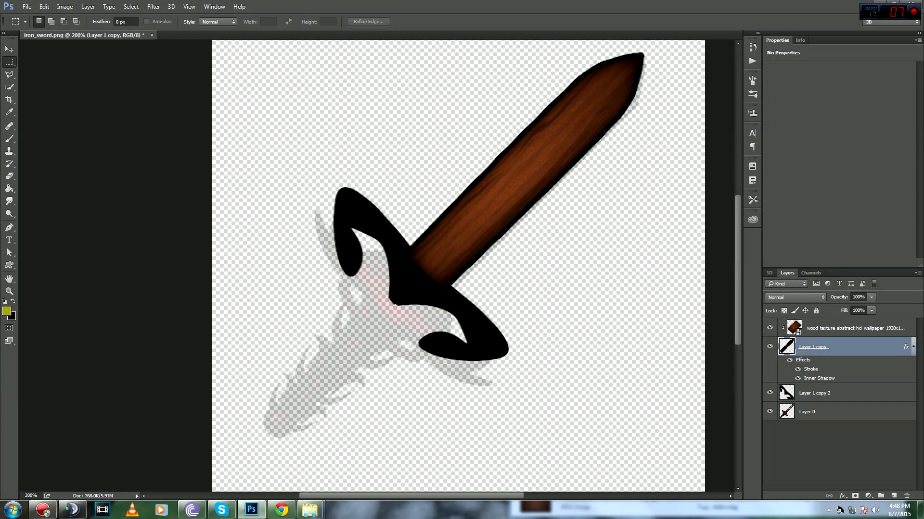
key(ctrl+plus)
key(ctrl+plus)
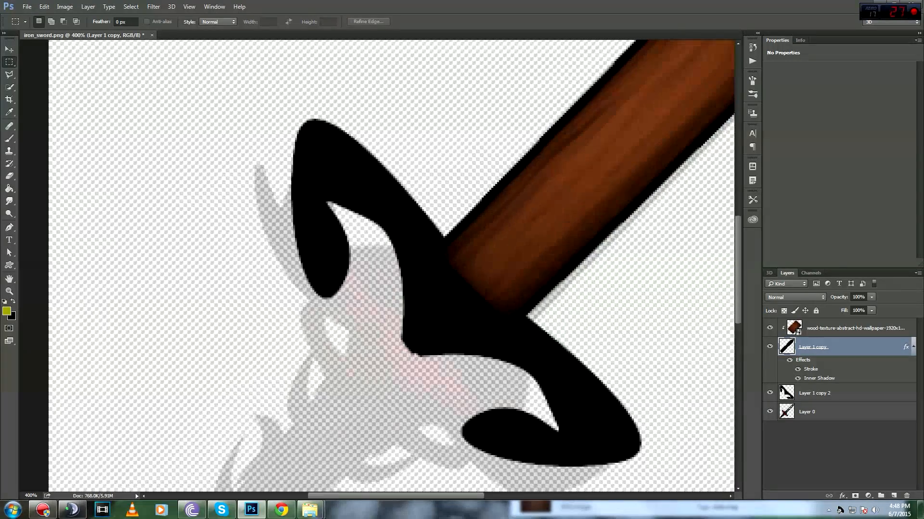
key(v)
drag(468, 319, 456, 332)
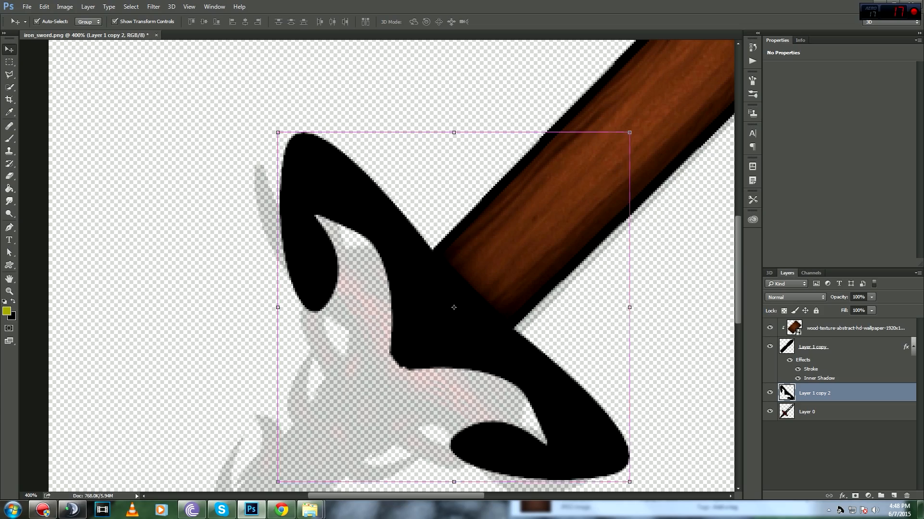
key(ctrl+minus)
Step: Place the Black_Texture___Ray_by_Ethenyl image from the textures folder, rotated and positioned over the hilt
key(m)
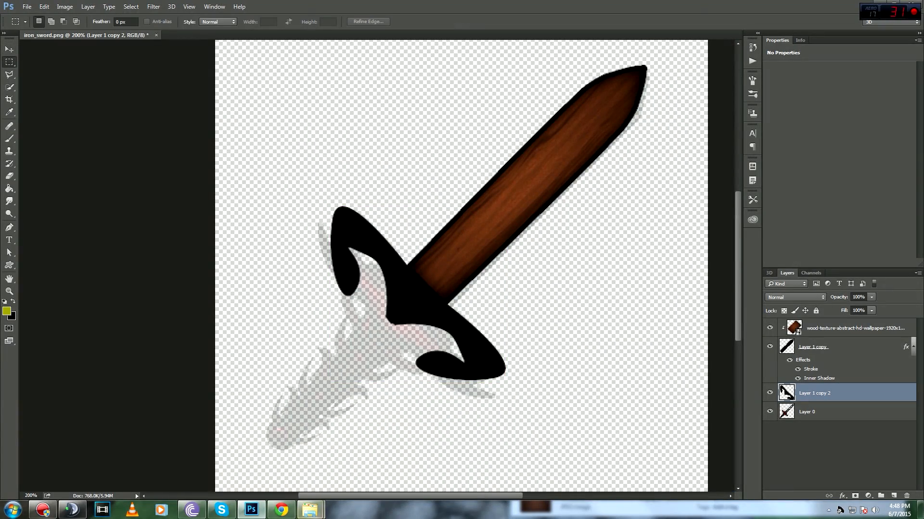
mouse_move(309, 510)
click(363, 457)
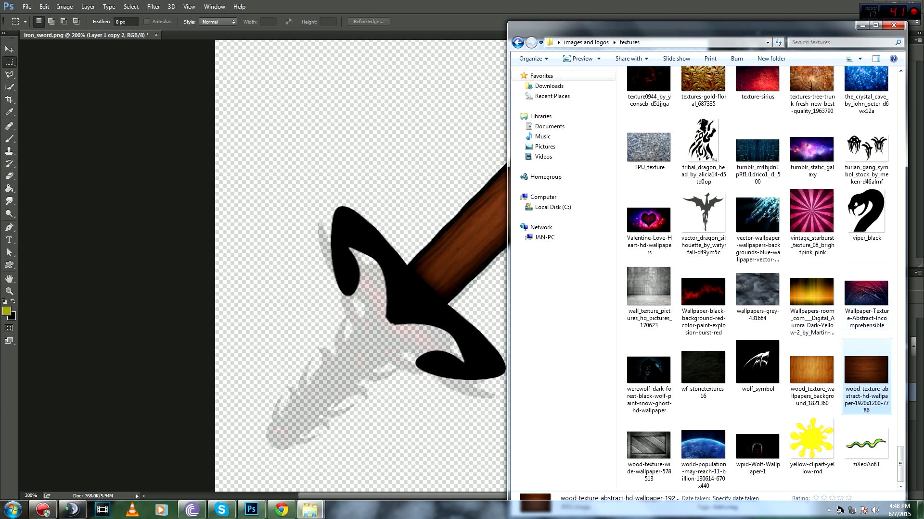
scroll(842, 284, up, 5)
scroll(842, 284, up, 3)
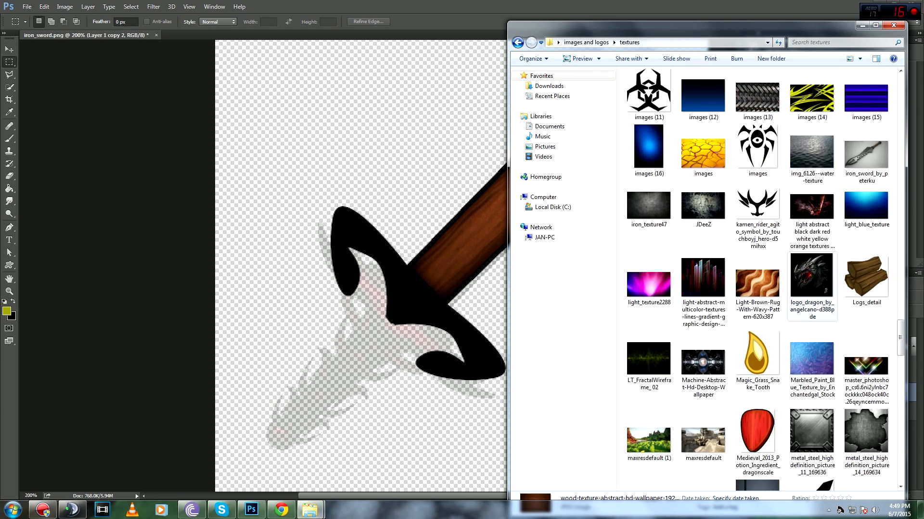
scroll(813, 289, up, 6)
scroll(813, 288, up, 3)
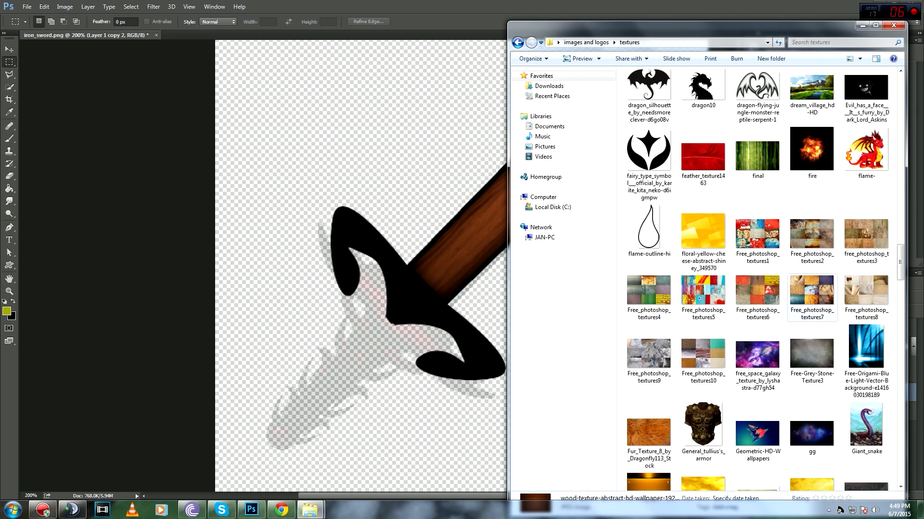
scroll(811, 296, up, 6)
scroll(757, 288, up, 6)
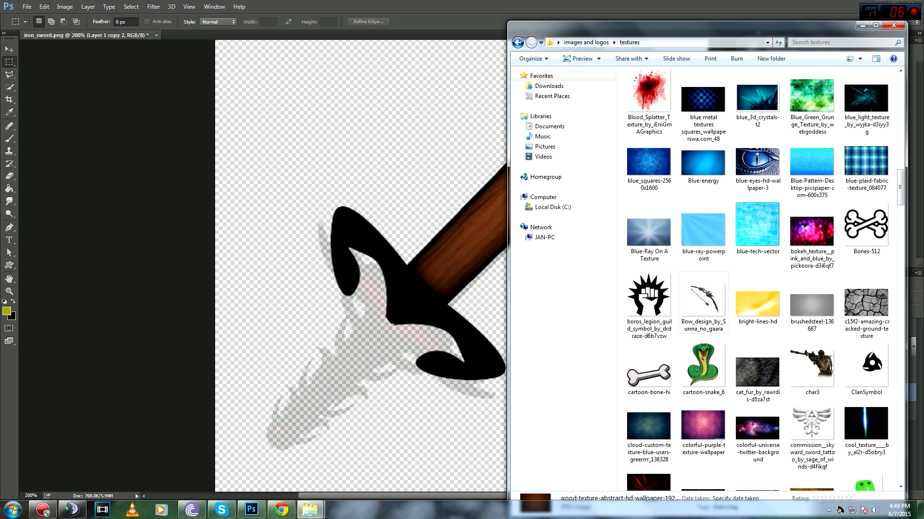
scroll(758, 289, up, 6)
scroll(758, 337, down, 3)
drag(703, 303, 366, 270)
drag(488, 70, 594, 197)
drag(424, 210, 463, 258)
right_click(455, 259)
click(479, 266)
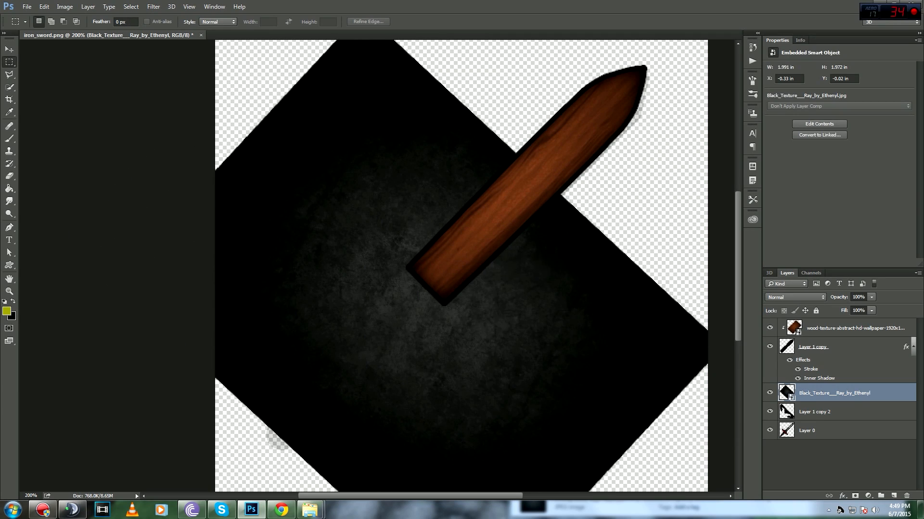
Step: Clip the black texture to the hilt and paste the blade's layer style onto the hilt
key(ctrl+alt+g)
double_click(866, 412)
click(803, 231)
right_click(879, 347)
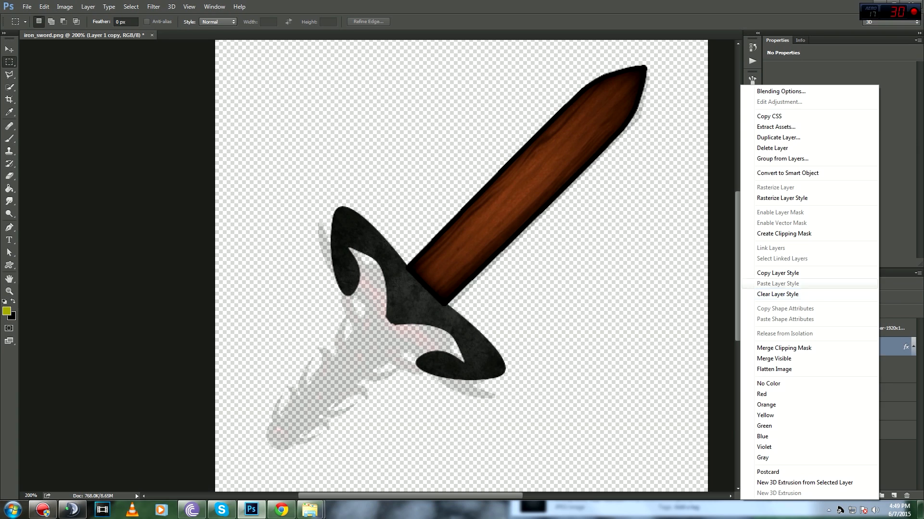
click(813, 273)
right_click(877, 411)
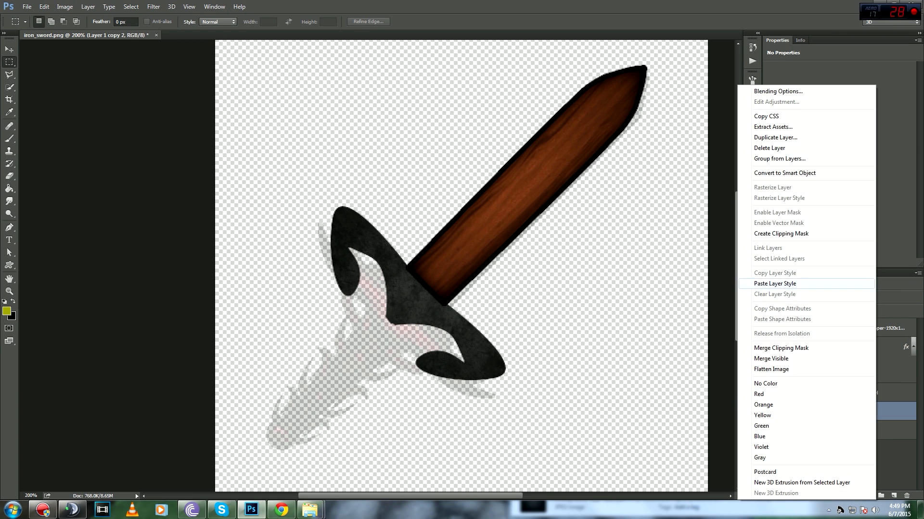
click(809, 284)
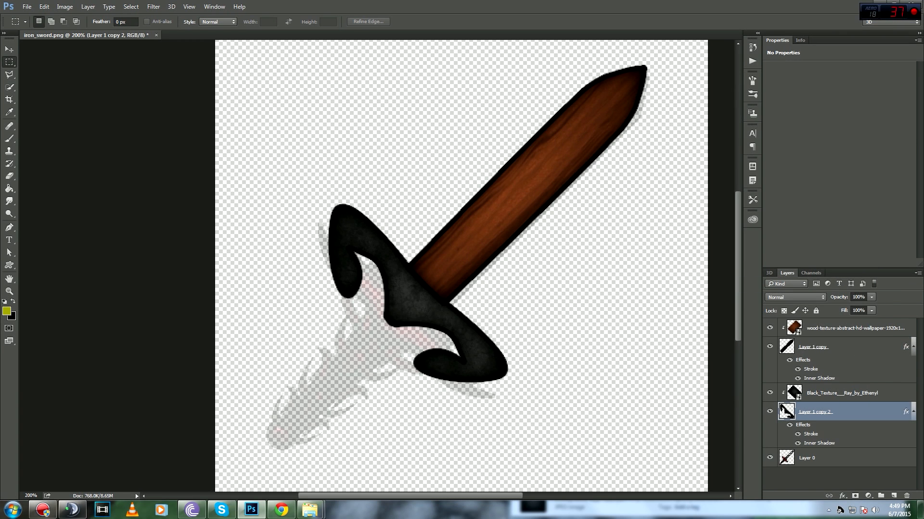
Step: Change the hilt's stroke position to Inside and reduce its inner shadow size to 16 px
double_click(866, 412)
click(528, 269)
click(647, 242)
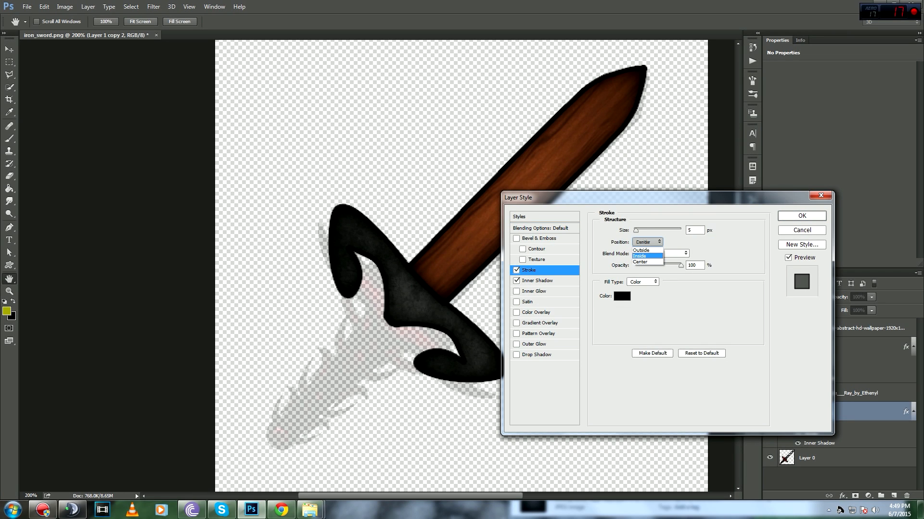
click(639, 255)
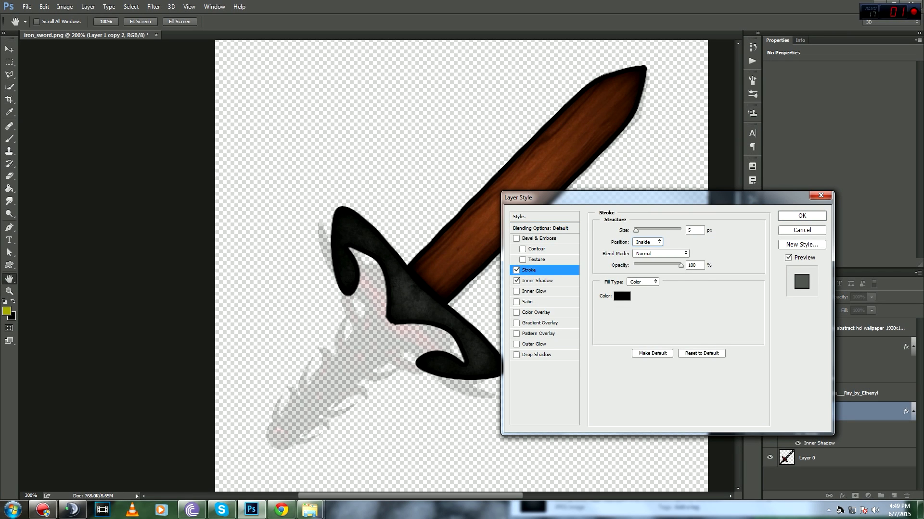
click(537, 281)
drag(640, 298, 652, 285)
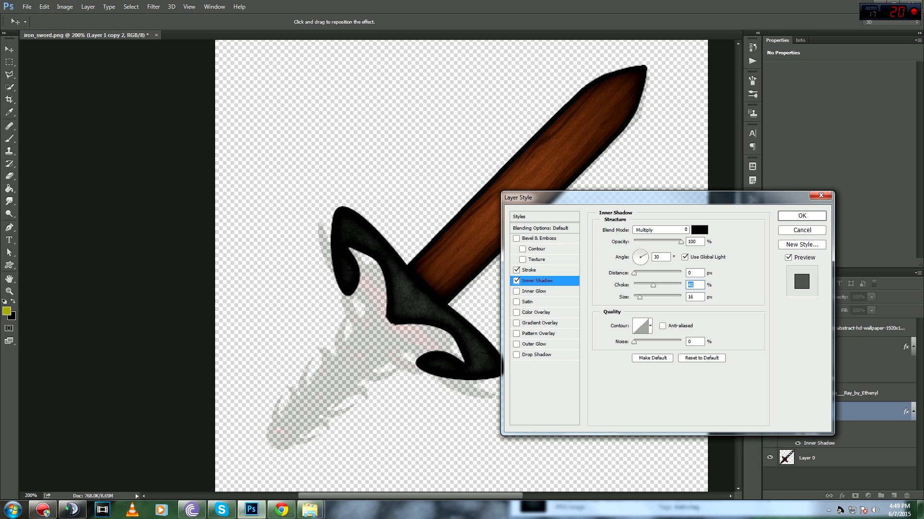
click(802, 216)
key(ctrl+minus)
key(ctrl+minus)
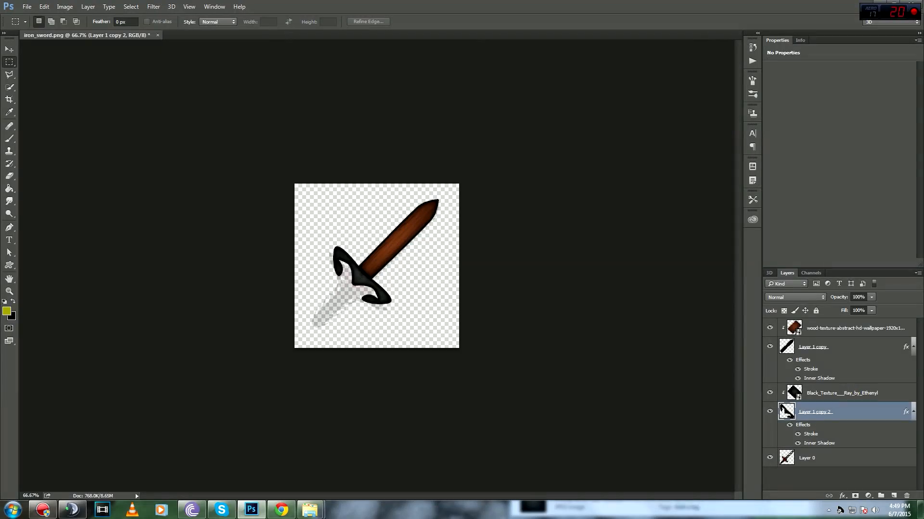
Step: Preview the finished sword at several zoom levels, ending at 200%
key(ctrl+plus)
key(ctrl+plus)
key(ctrl+minus)
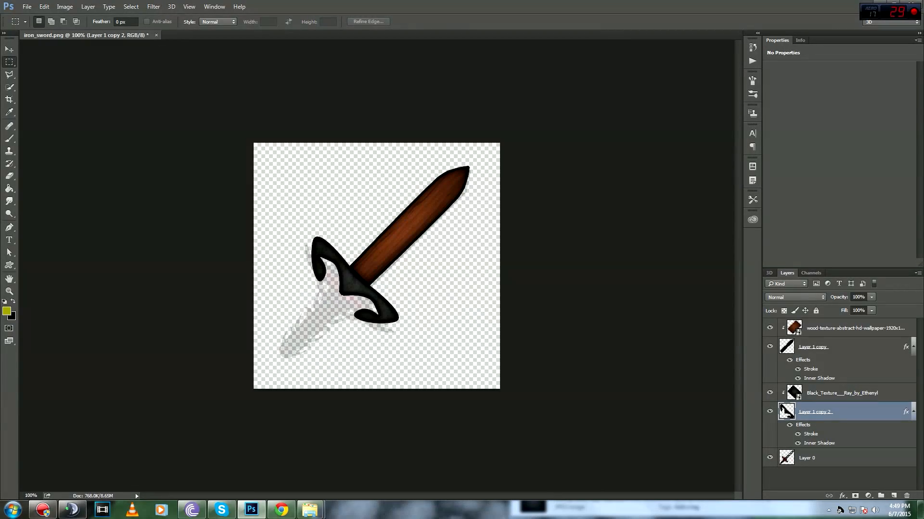
key(ctrl+plus)
key(ctrl+minus)
key(ctrl+plus)
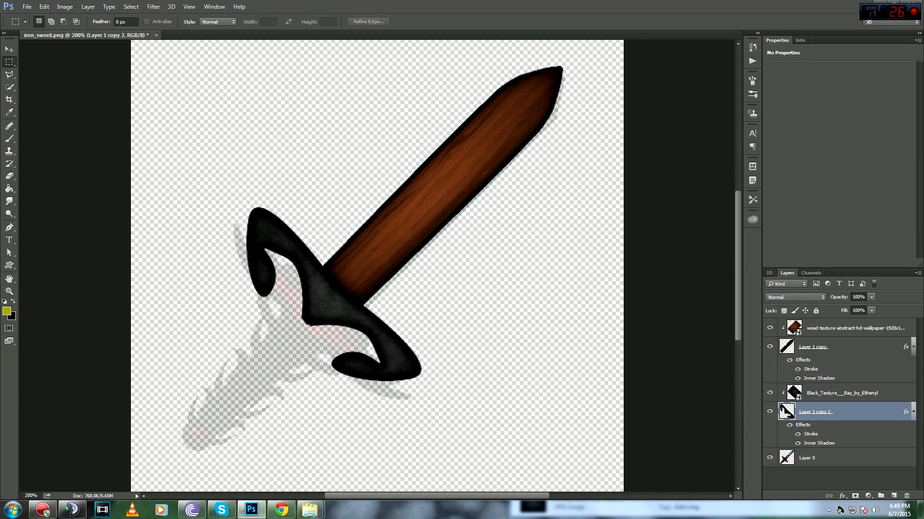
Step: Nudge the crossguard slightly right, then bring the Explorer textures folder to the front
key(v)
drag(357, 290, 358, 289)
key(m)
key(ctrl+minus)
key(ctrl+plus)
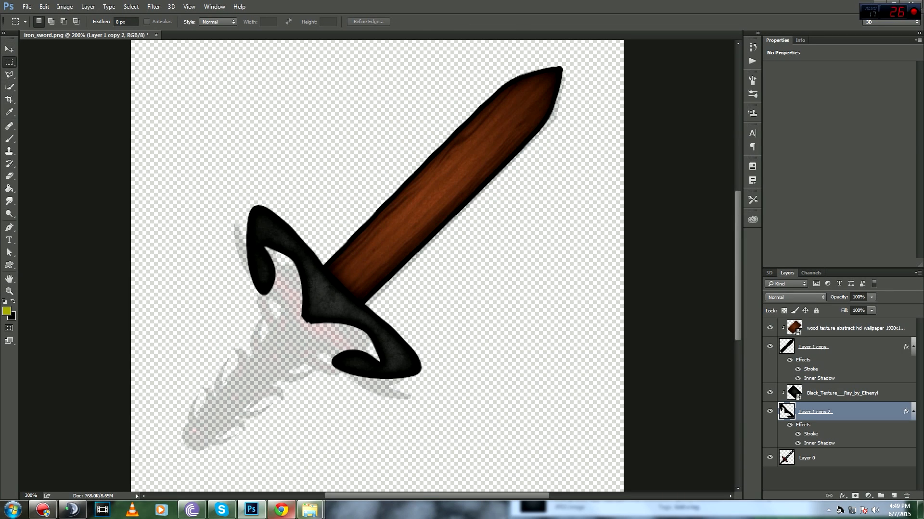
click(309, 509)
click(260, 455)
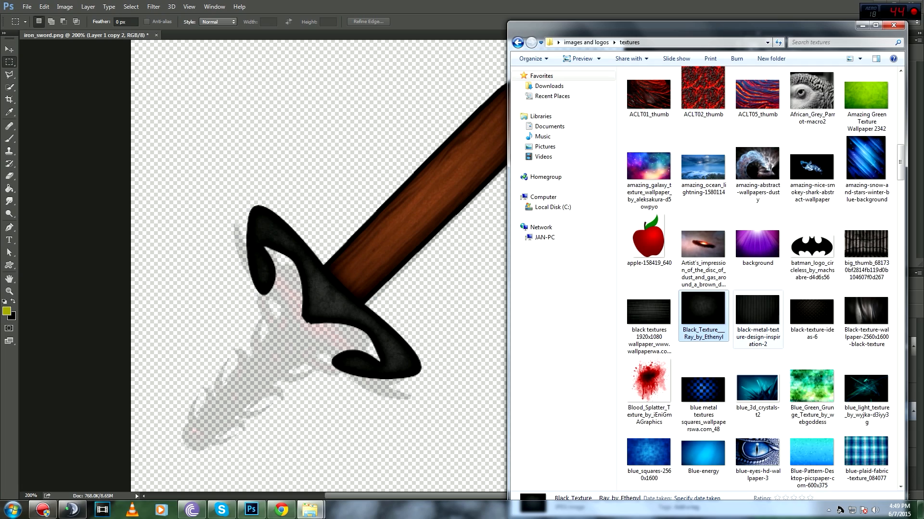
Step: Place Free-Grey-Stone-Texture3 onto the canvas, rotated about -46° over the blade
scroll(757, 279, down, 10)
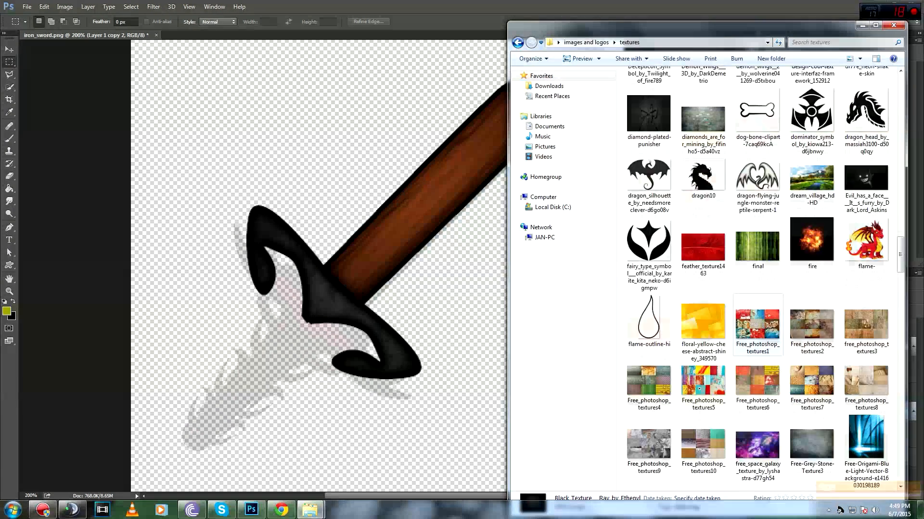
drag(812, 252, 453, 212)
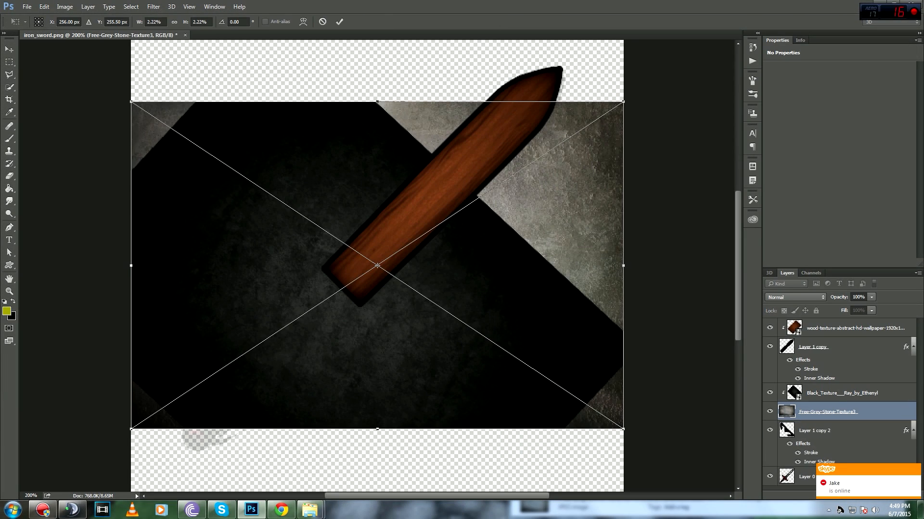
drag(631, 101, 425, 44)
drag(485, 196, 520, 157)
right_click(520, 158)
click(543, 164)
Step: Move the stone texture layer to the top and clip it to the blade, comparing it with the wood
drag(828, 412, 828, 324)
key(ctrl+alt+g)
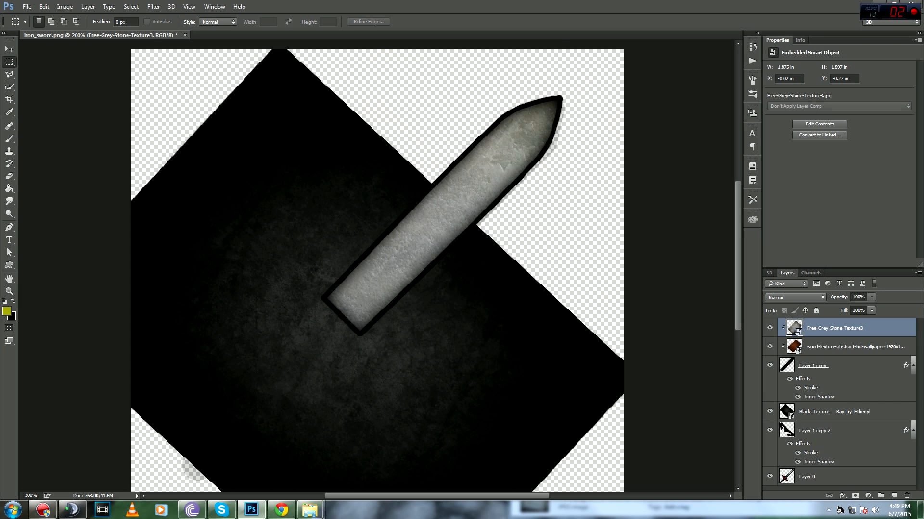
click(828, 366)
alt+click(829, 420)
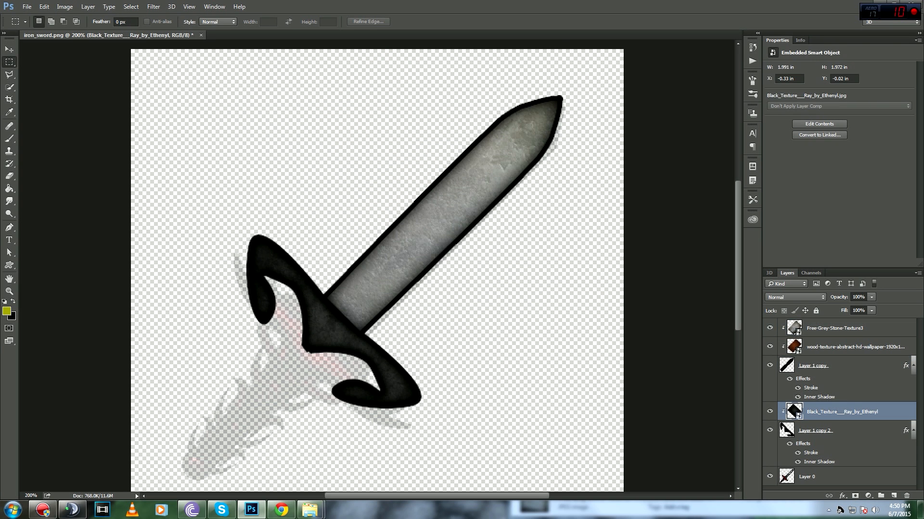
click(837, 346)
click(834, 328)
click(770, 328)
click(769, 328)
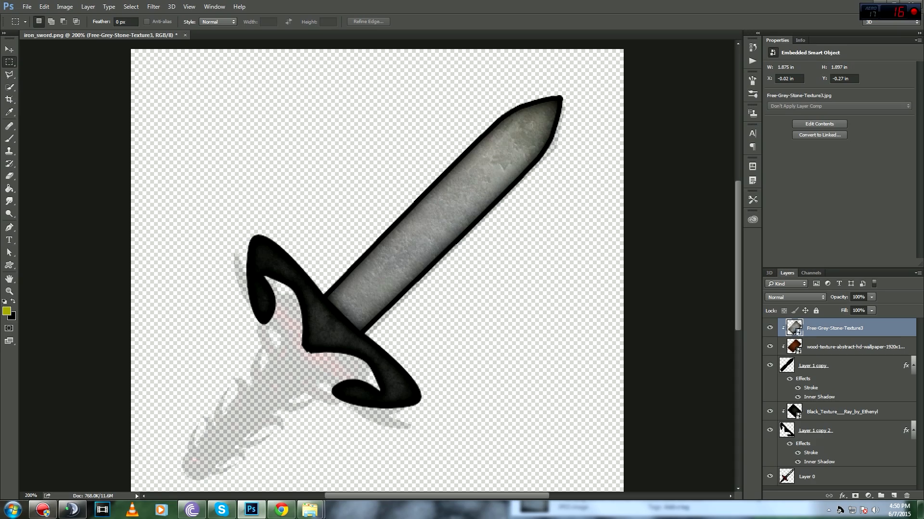
Step: Preview the stone-bladed sword at smaller zoom levels, clear a stray selection, and open the File menu
key(ctrl+minus)
key(ctrl+minus)
key(ctrl+plus)
key(ctrl+plus)
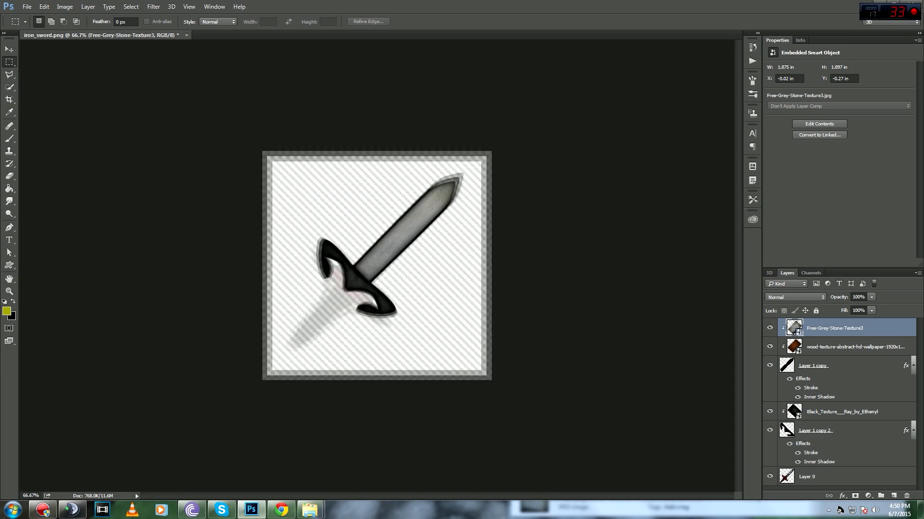
key(ctrl+minus)
key(ctrl+minus)
key(ctrl+minus)
key(ctrl+plus)
key(ctrl+minus)
key(ctrl+plus)
key(ctrl+plus)
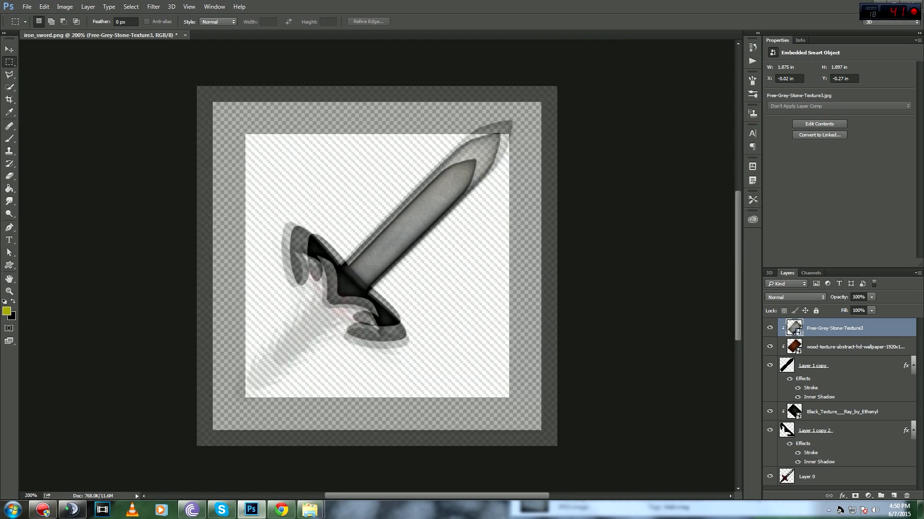
key(ctrl+minus)
key(ctrl+minus)
key(ctrl+plus)
key(ctrl+plus)
drag(325, 295, 190, 457)
key(ctrl+d)
key(ctrl+minus)
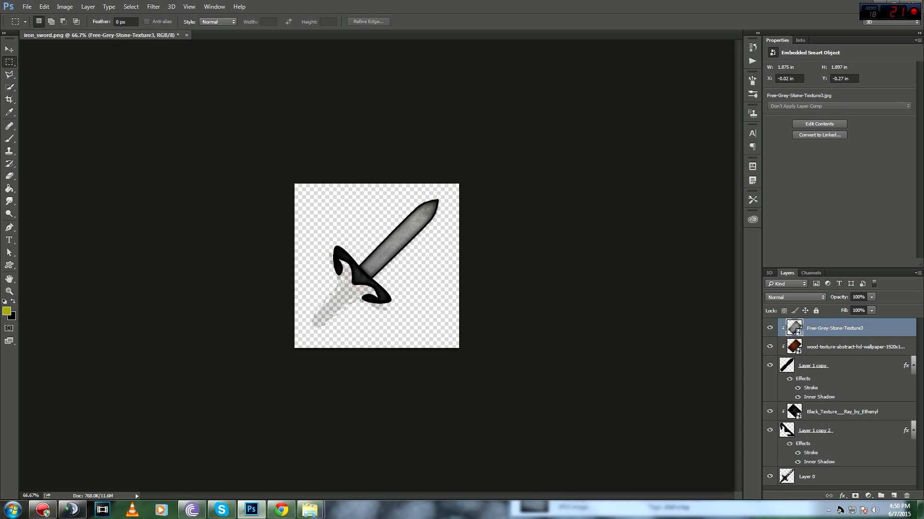
key(ctrl+plus)
key(ctrl+plus)
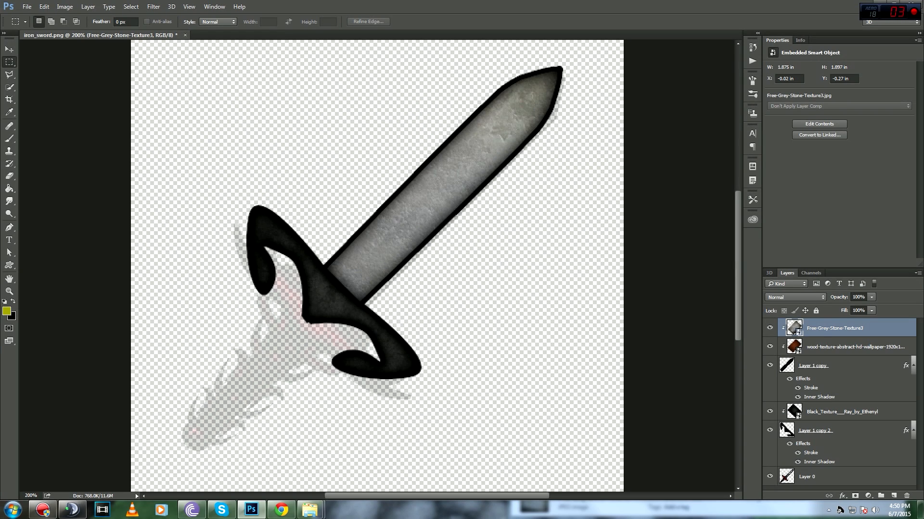
click(27, 7)
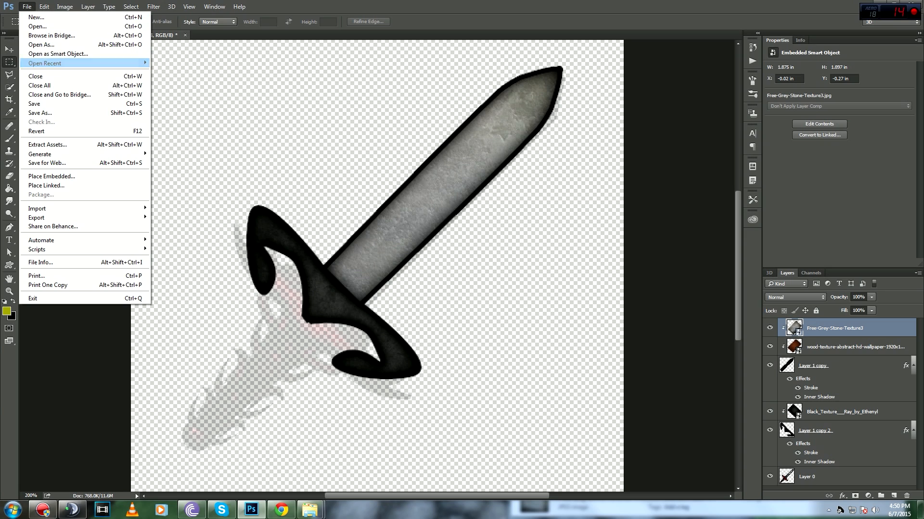
Step: Save the sword as PNG named stone_sword.png, replacing the existing file in the items folder
click(39, 109)
click(144, 408)
key(Return)
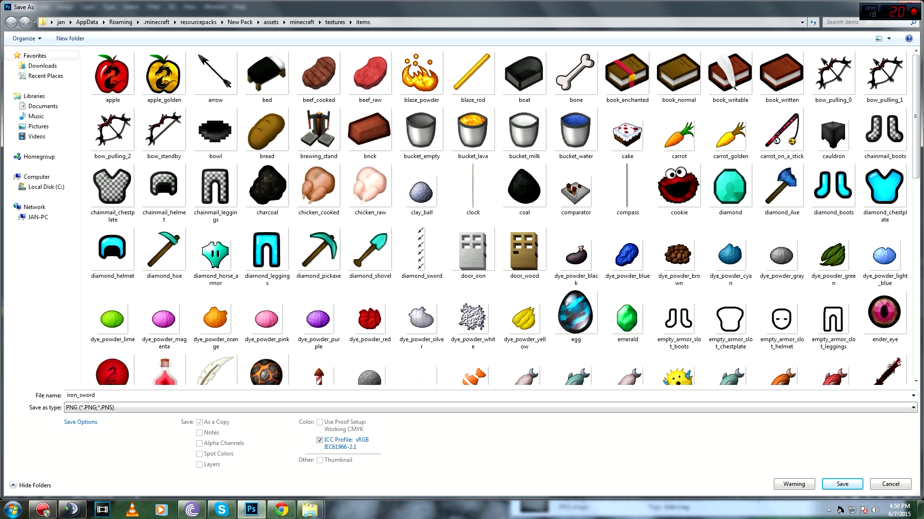
click(81, 395)
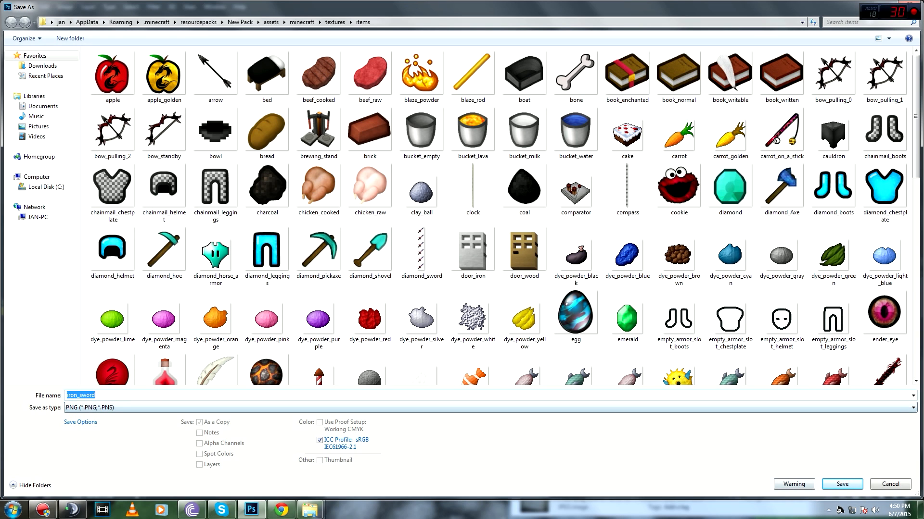
click(74, 396)
double_click(74, 395)
click(74, 395)
text(stone)
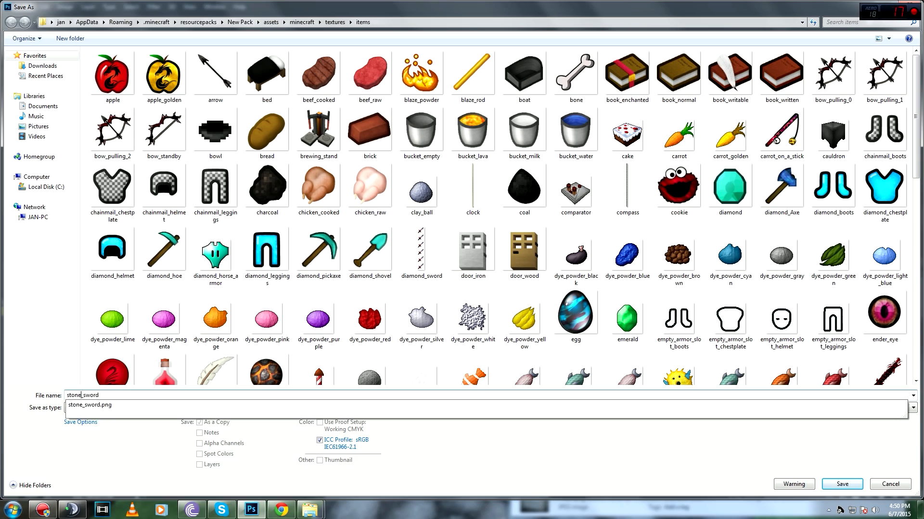
click(842, 484)
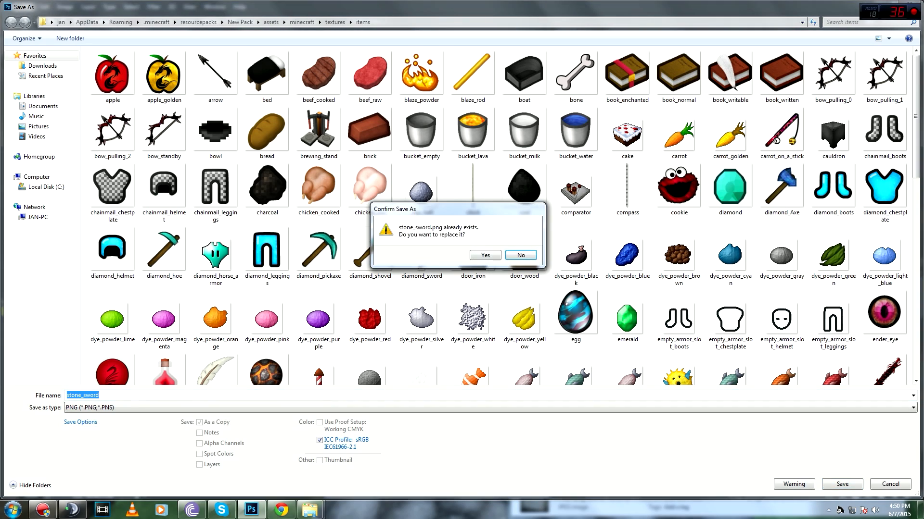
click(486, 255)
click(493, 160)
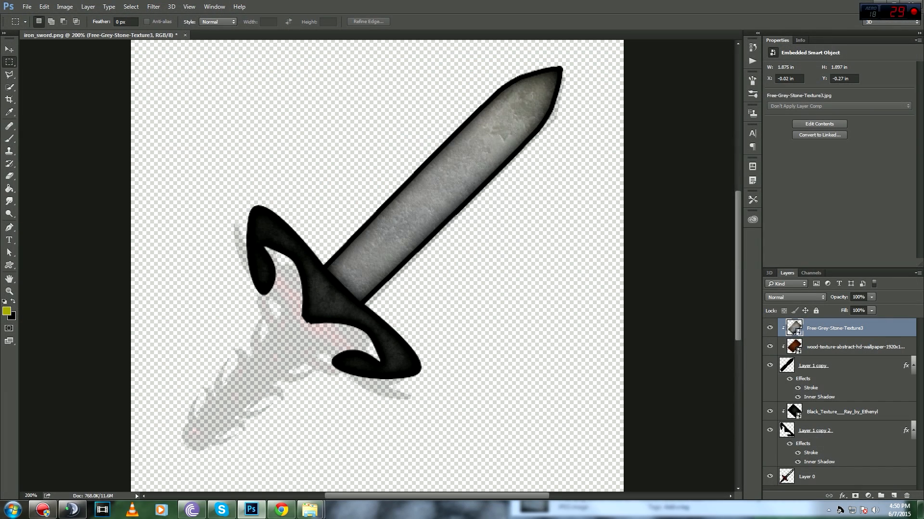
key(ctrl+minus)
key(ctrl+minus)
key(ctrl+plus)
key(ctrl+plus)
key(ctrl+plus)
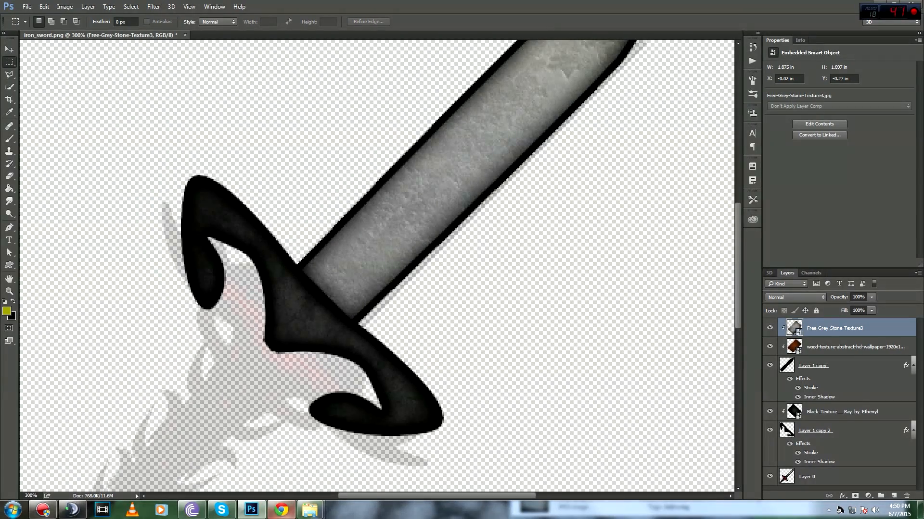
mouse_move(309, 509)
click(363, 459)
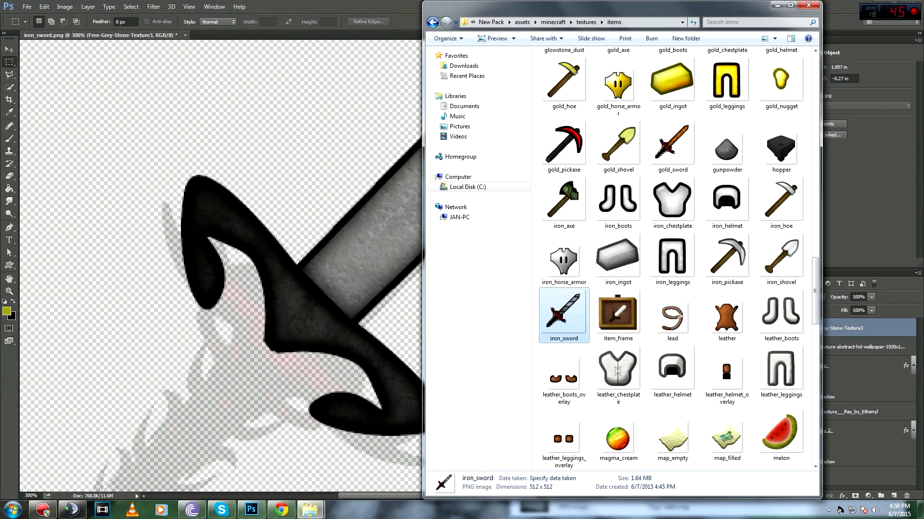
scroll(726, 368, down, 15)
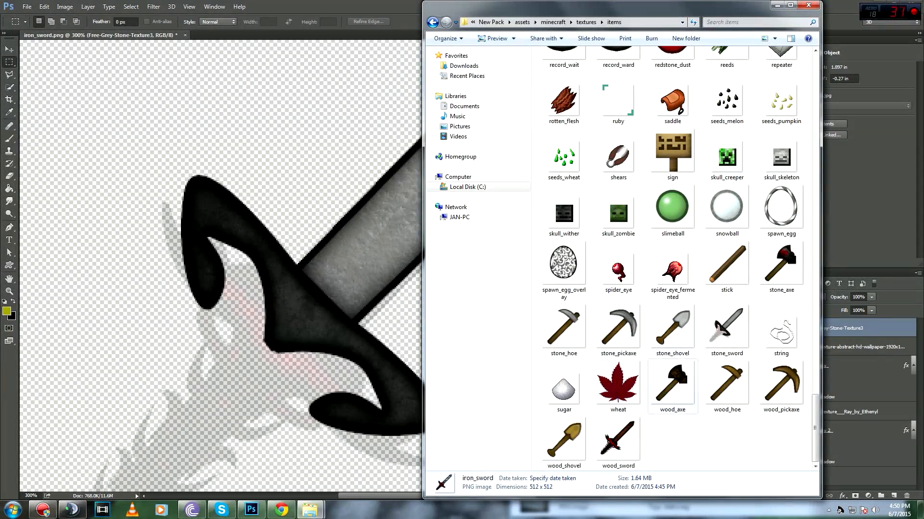
scroll(618, 332, up, 3)
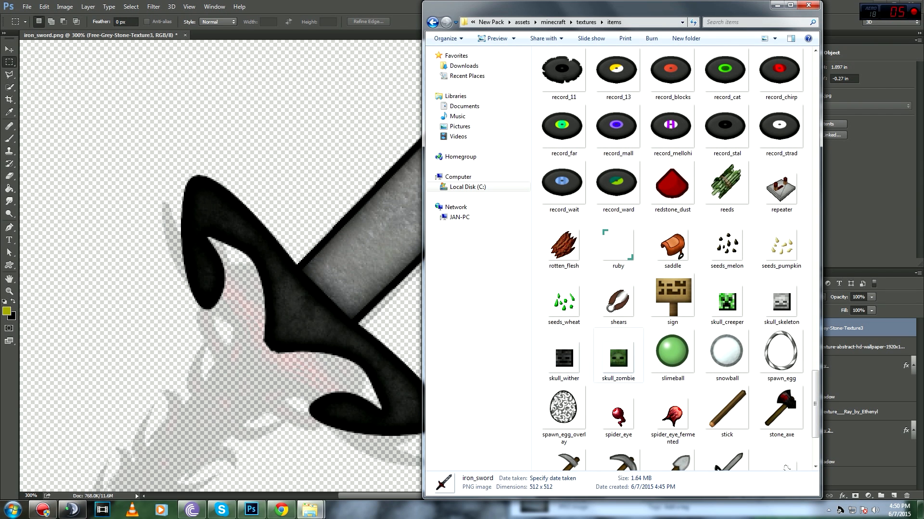
scroll(672, 384, down, 3)
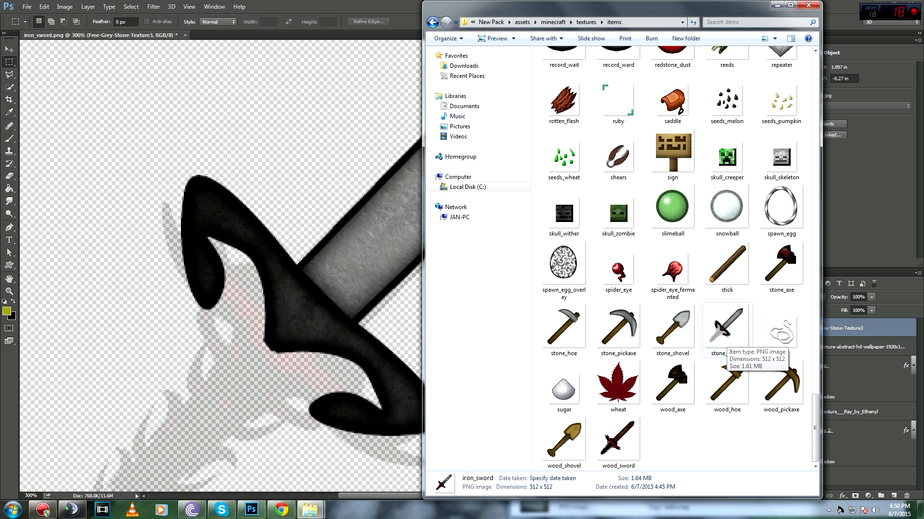
click(727, 336)
key(alt+Tab)
key(ctrl+minus)
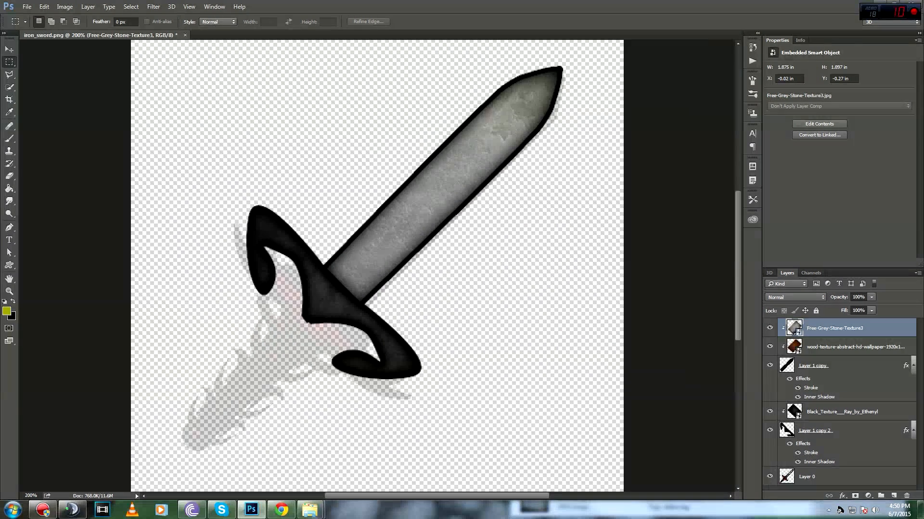
Step: Hide Layer 0's faint shadow and overwrite stone_sword.png in the items folder as a PNG
click(770, 477)
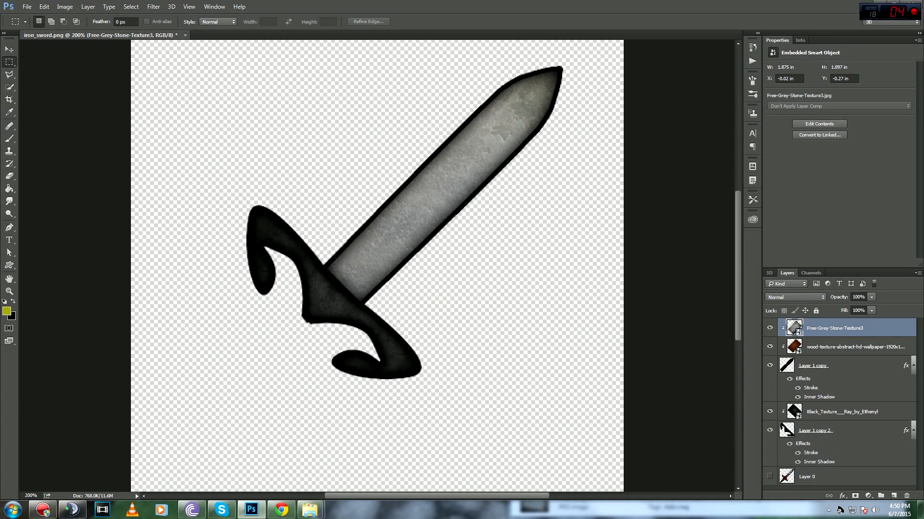
click(27, 7)
click(41, 113)
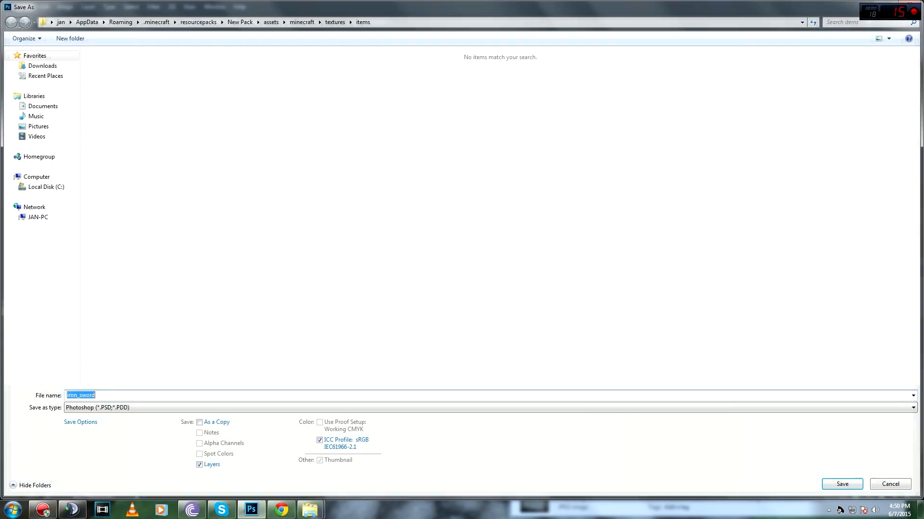
click(481, 407)
click(144, 376)
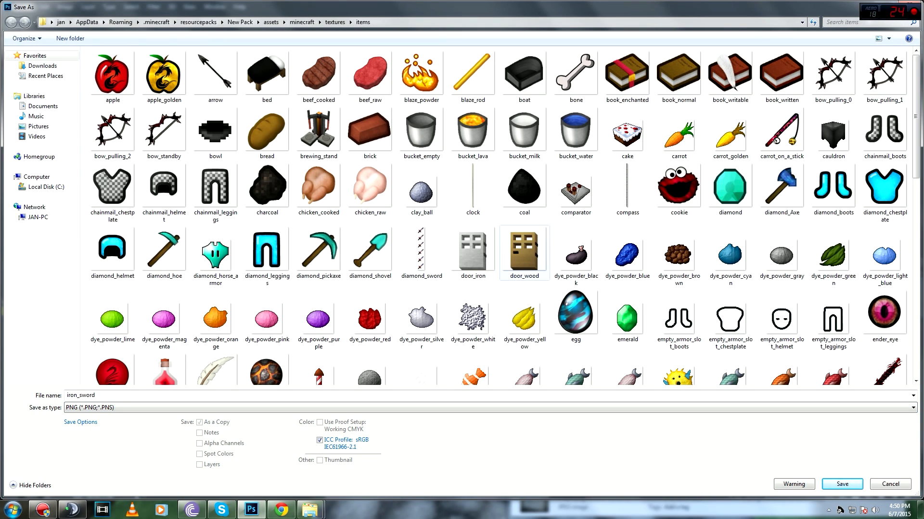
scroll(823, 139, down, 6)
scroll(820, 138, down, 1)
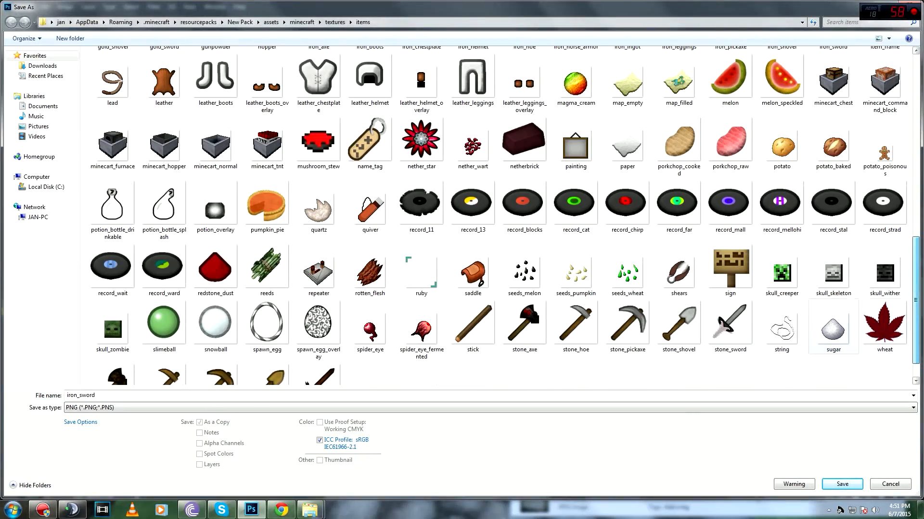
double_click(730, 328)
click(484, 256)
click(500, 159)
mouse_move(310, 509)
mouse_move(363, 459)
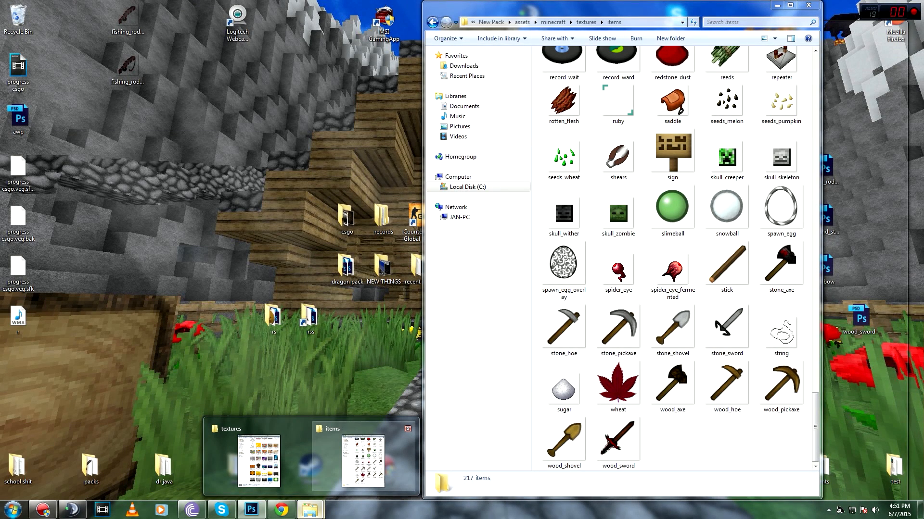
Step: Go from the items folder up to textures and into gui, then drag icons.png into Photoshop
click(363, 459)
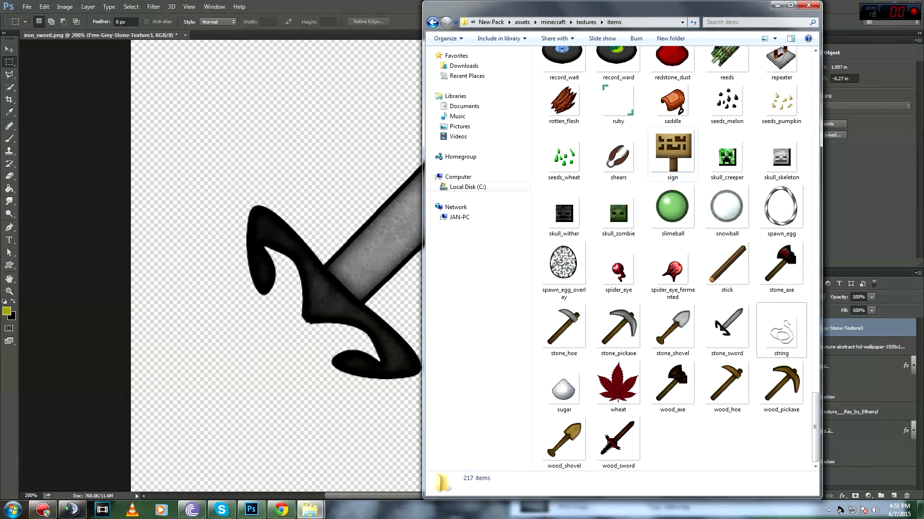
scroll(769, 395, up, 20)
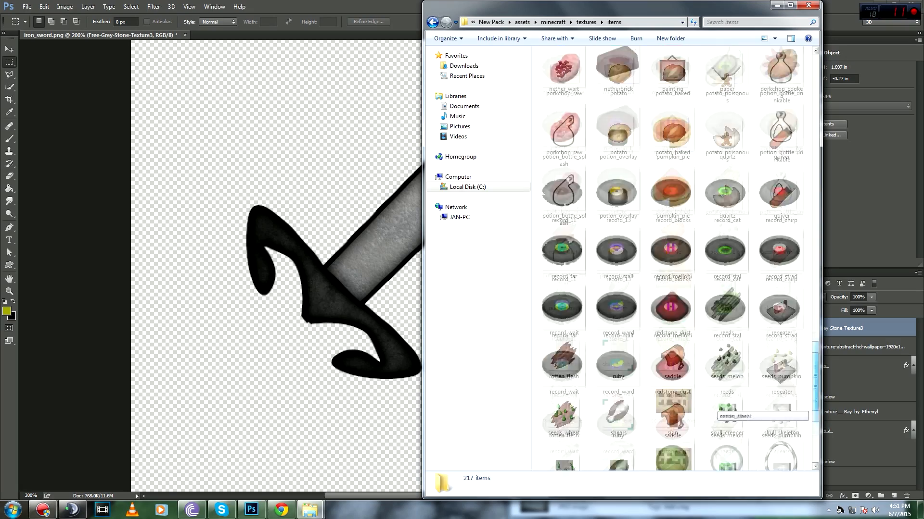
scroll(770, 394, up, 5)
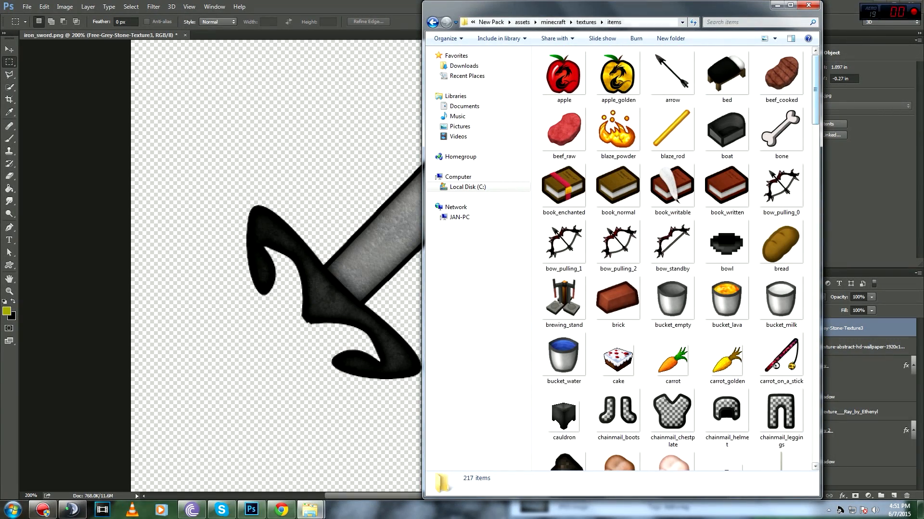
key(BackSpace)
key(Up)
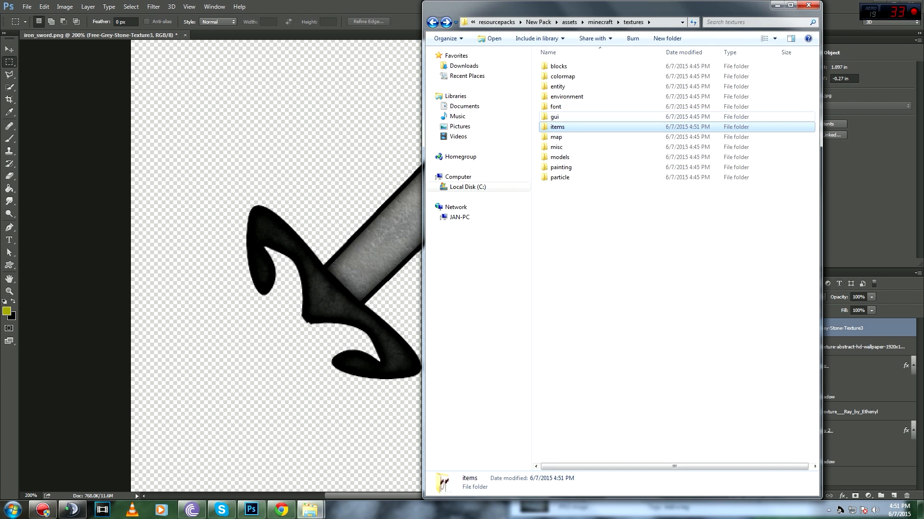
key(Return)
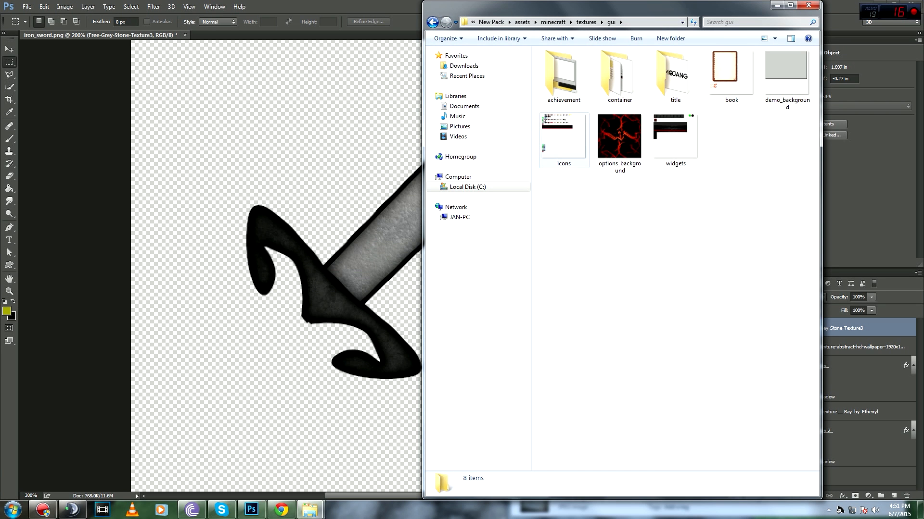
click(571, 140)
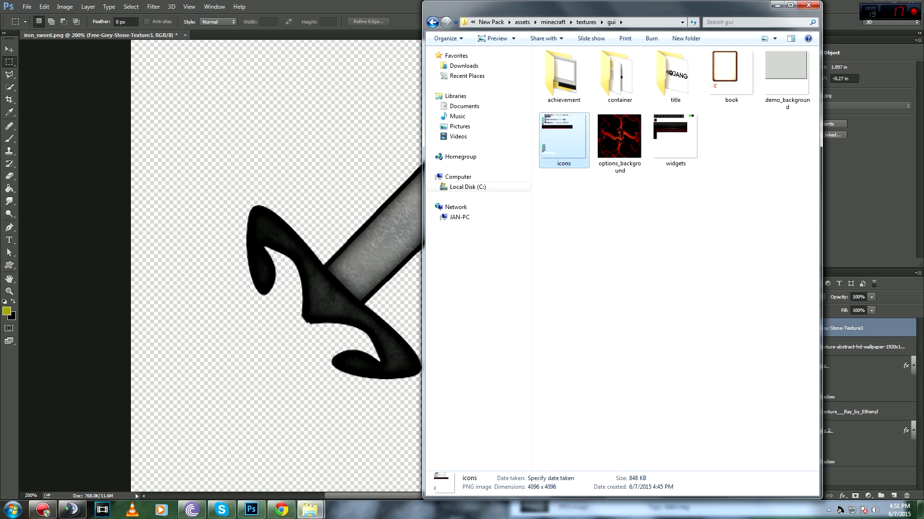
drag(564, 137, 294, 29)
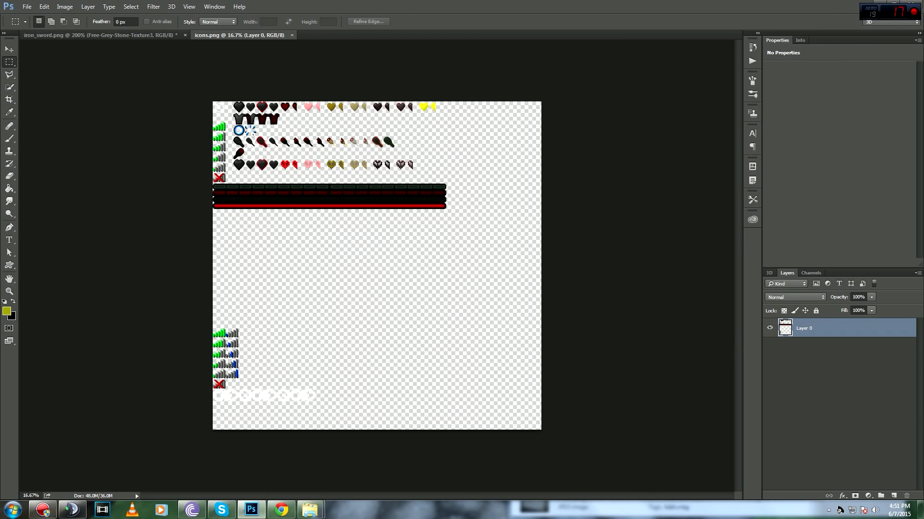
Step: Zoom into the icons sheet and select a rectangle around its top-left icons on Layer 0
key(ctrl+plus)
key(ctrl+plus)
key(ctrl+plus)
drag(269, 115, 603, 452)
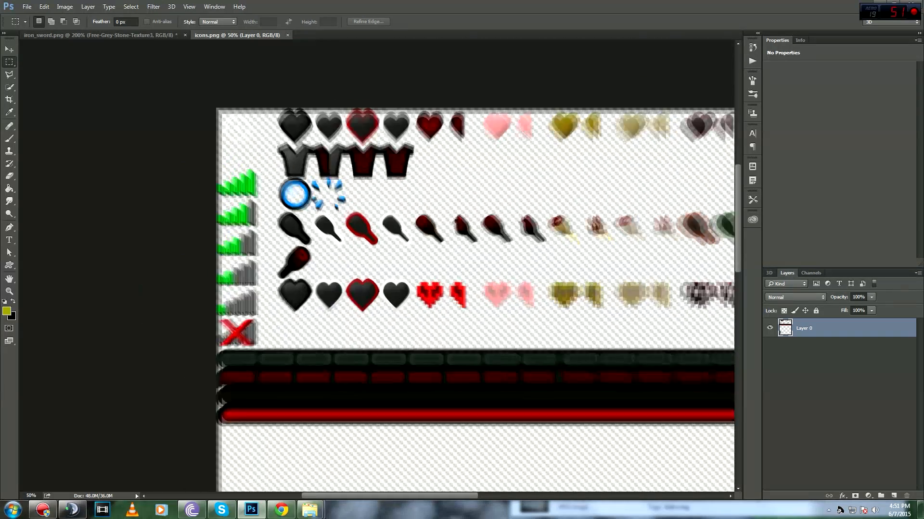
key(ctrl+minus)
click(803, 329)
drag(311, 160, 387, 248)
Step: Open iconsd.psd in Photoshop through the Windows search
key(super)
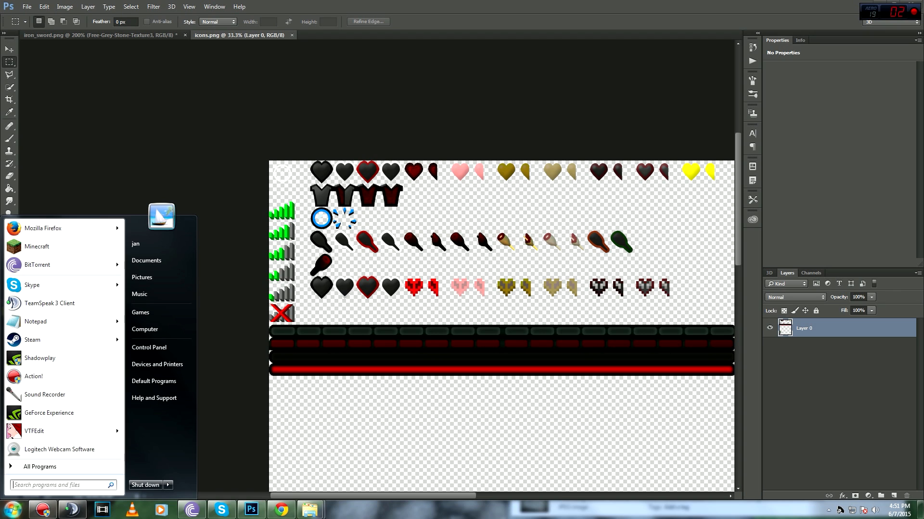
text(icond)
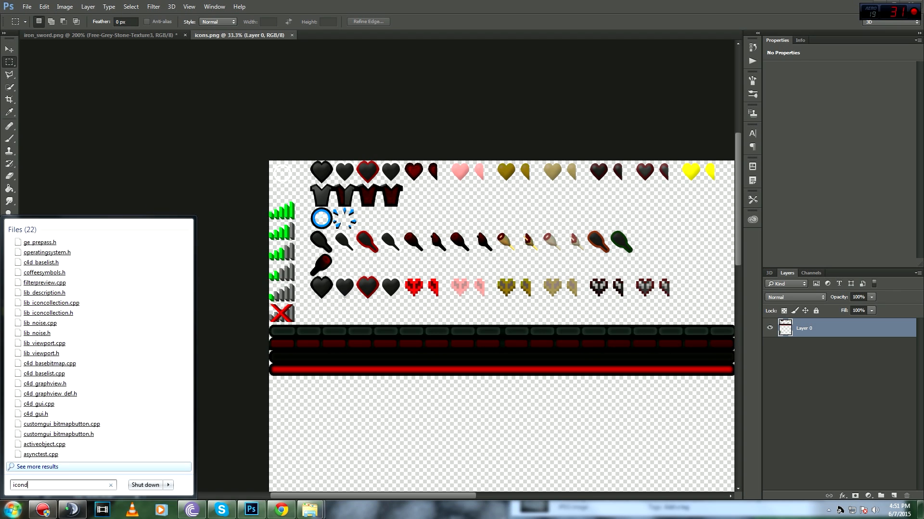
key(BackSpace)
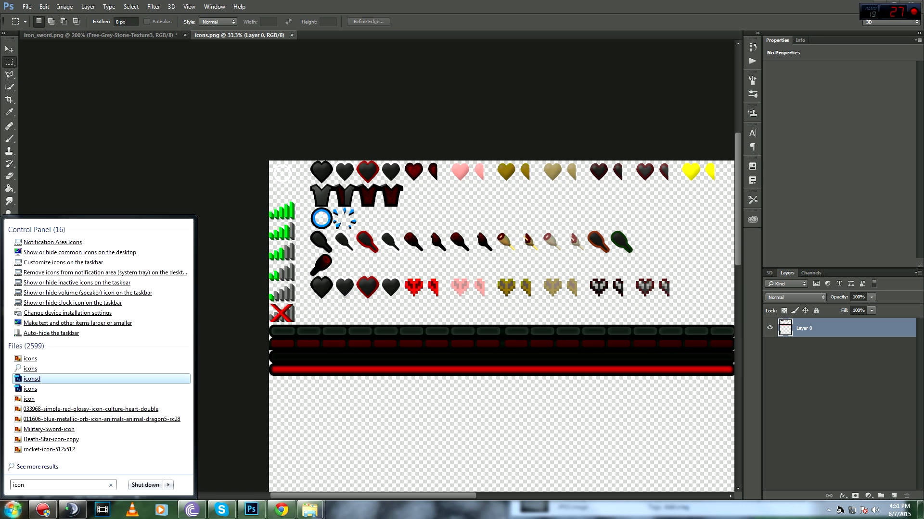
key(Return)
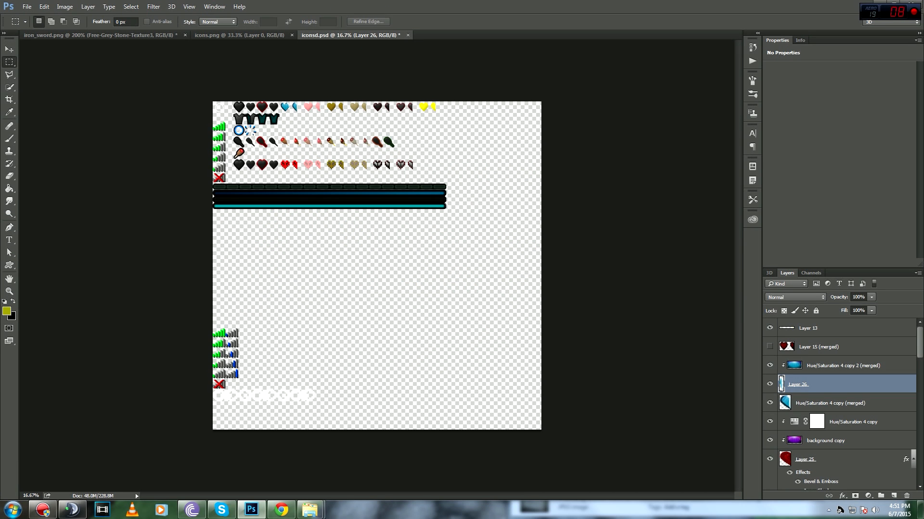
Step: Toggle Hue/Saturation 2 and Layer 14 on and off to compare their effect on the bar colour
scroll(840, 404, down, 10)
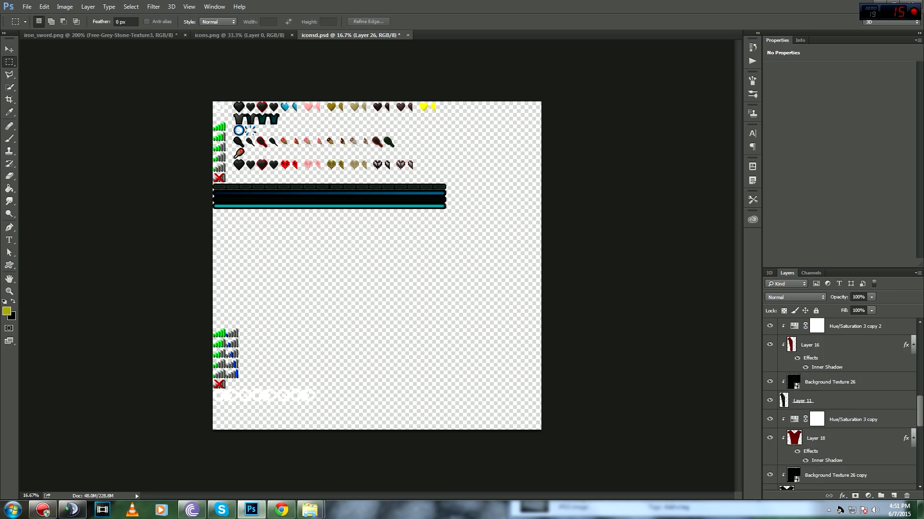
scroll(840, 404, down, 2)
click(770, 379)
click(769, 380)
click(769, 379)
click(770, 398)
click(770, 399)
Step: Zoom and pan around the iconsd sheet's top-left icons
scroll(840, 404, up, 5)
scroll(839, 404, up, 5)
key(ctrl+plus)
key(ctrl+plus)
drag(307, 193, 428, 411)
key(ctrl+plus)
key(ctrl+plus)
drag(308, 130, 436, 284)
key(ctrl+minus)
key(ctrl+minus)
key(ctrl+minus)
key(ctrl+plus)
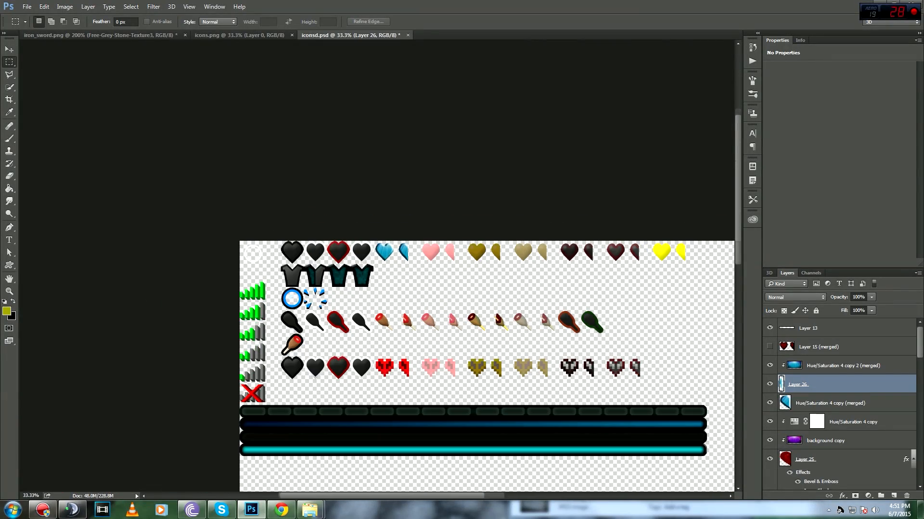
Step: Close iconsd.psd without saving and cycle back to the icons document
key(ctrl+w)
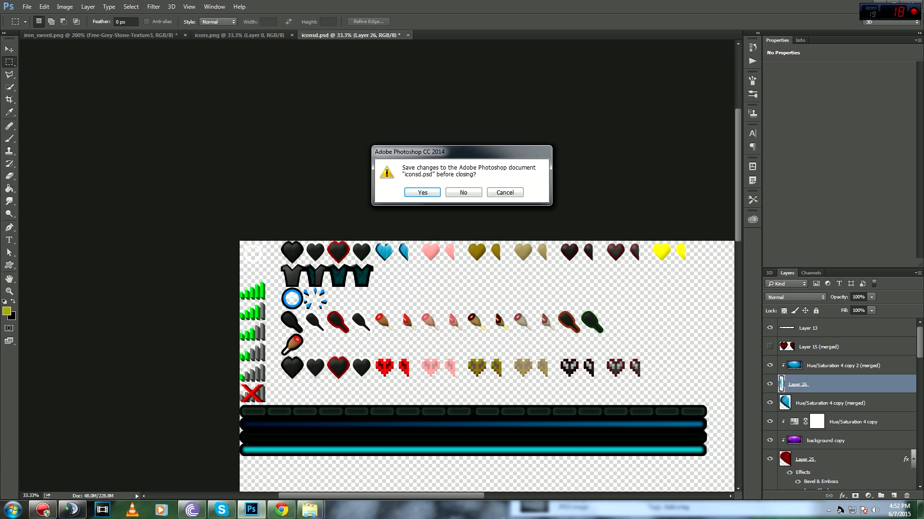
key(n)
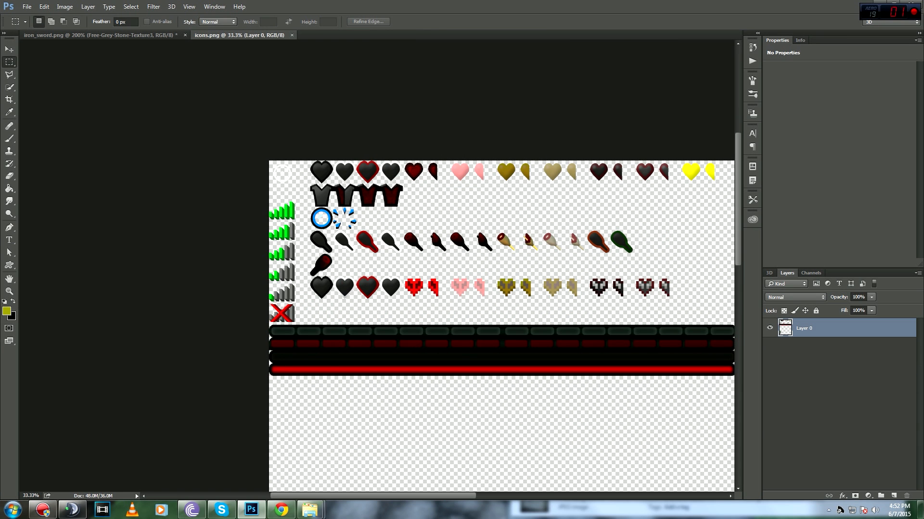
key(ctrl+Tab)
key(ctrl+Tab)
Step: In Explorer, look into the blocks folder, then open the particle folder
mouse_move(310, 510)
click(362, 457)
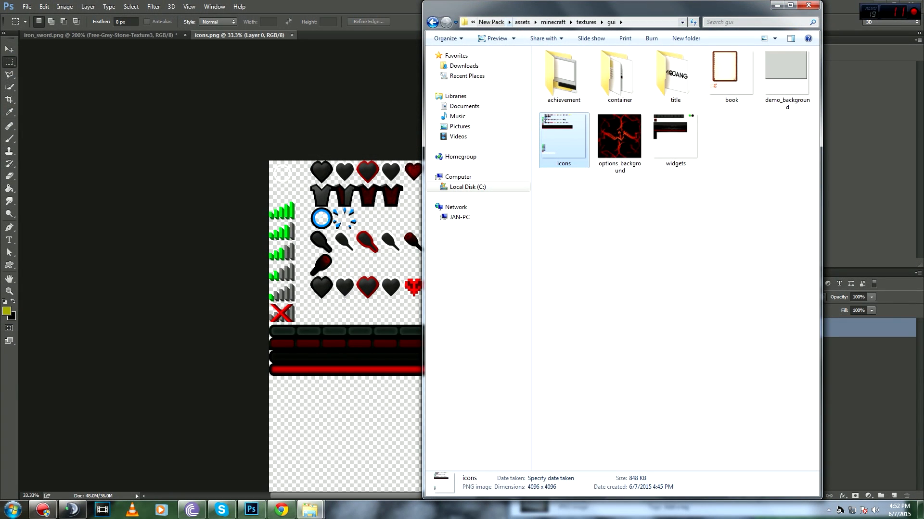
click(432, 22)
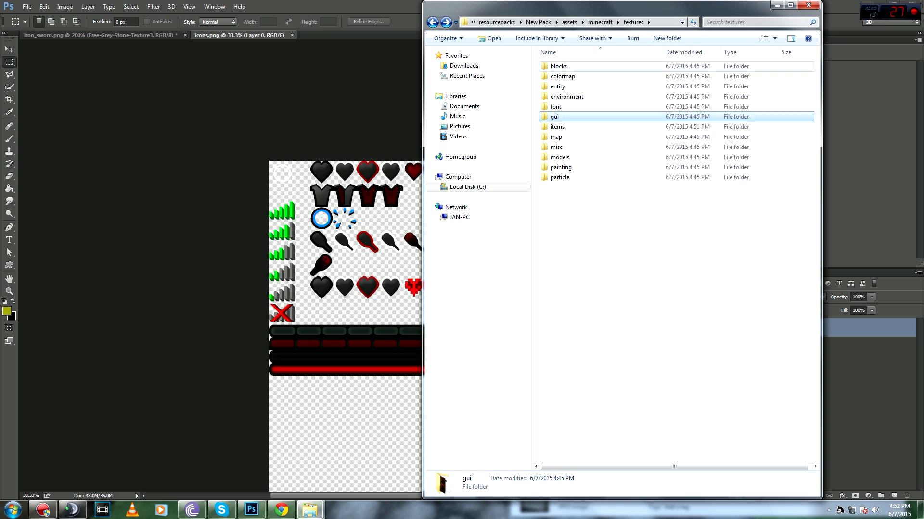
double_click(558, 67)
click(433, 22)
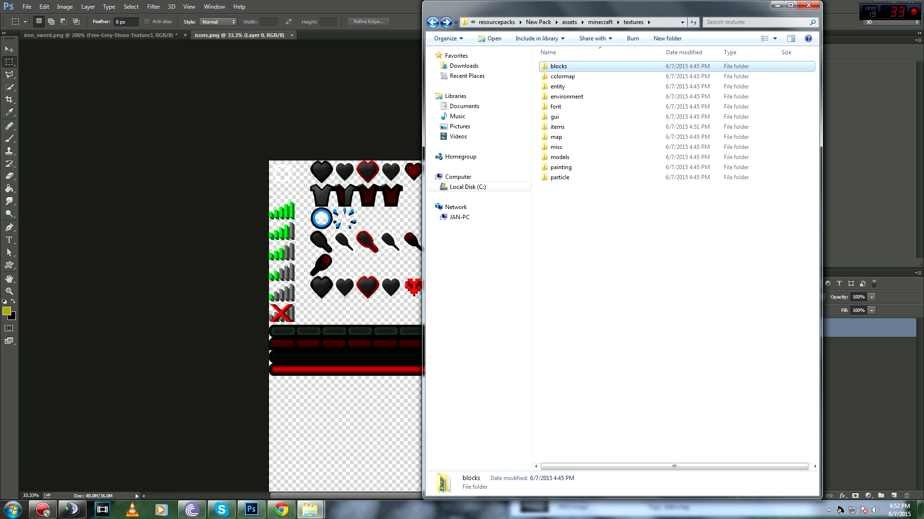
double_click(560, 177)
Step: Preview the particles image to see the fire, note and heart particles, then back out to minecraft
double_click(619, 77)
scroll(609, 194, up, 4)
drag(609, 195, 791, 435)
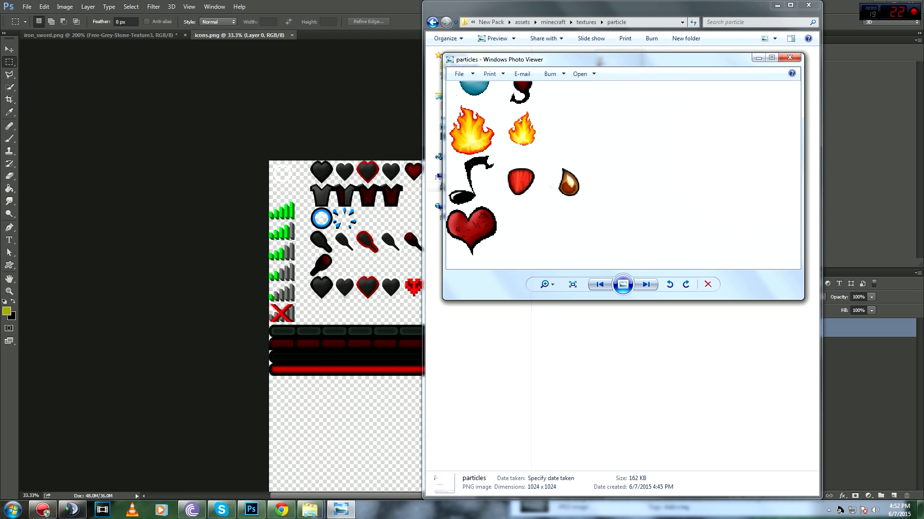
scroll(569, 182, up, 4)
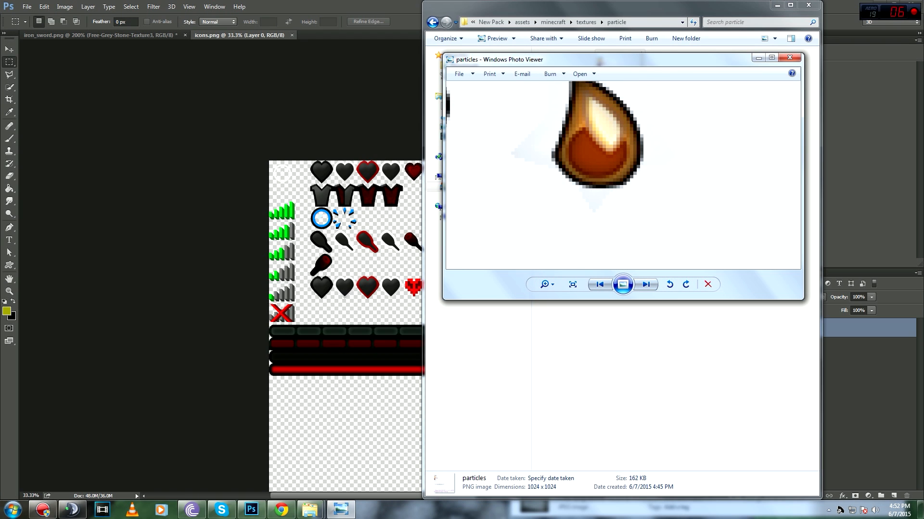
scroll(599, 146, down, 8)
scroll(599, 147, up, 4)
drag(599, 147, 606, 217)
scroll(599, 197, down, 3)
scroll(582, 150, up, 4)
drag(582, 151, 593, 218)
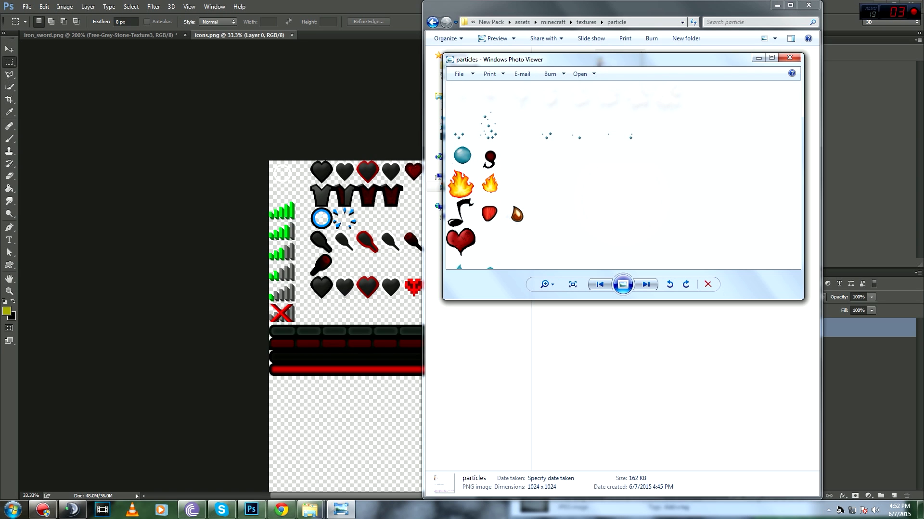
click(790, 57)
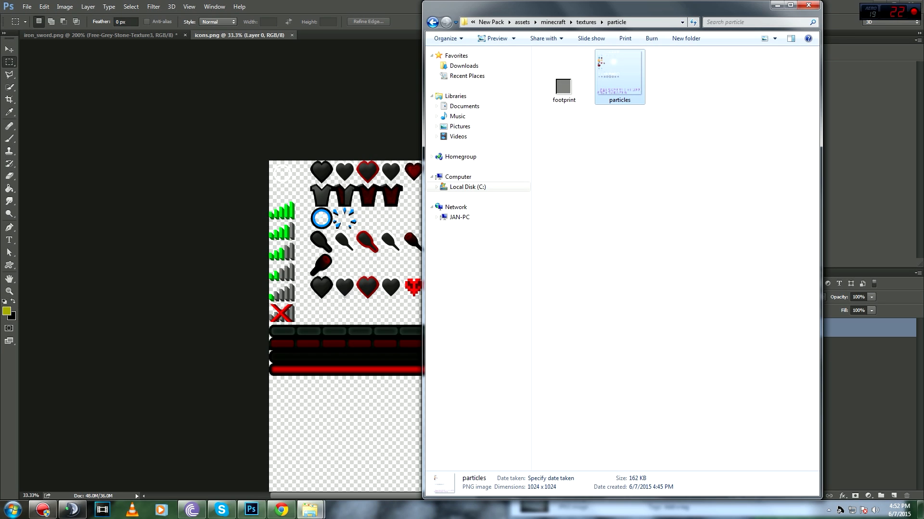
click(432, 22)
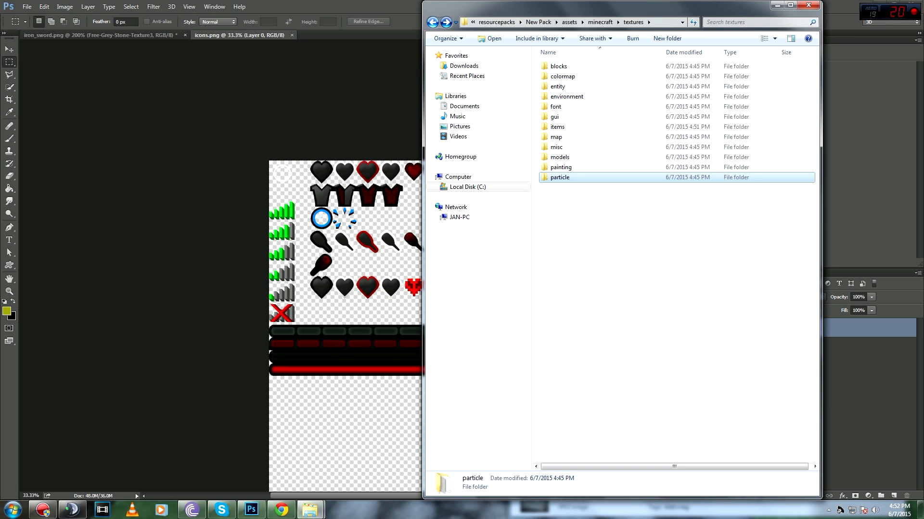
click(432, 22)
Step: Preview the sky2 image in mcpatcher/sky/world0, then back out to the minecraft folder
double_click(596, 77)
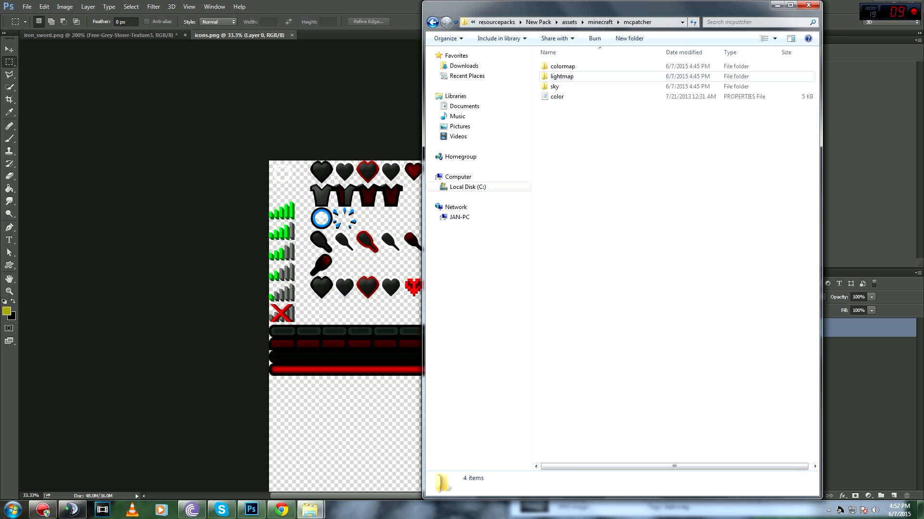
double_click(554, 86)
double_click(558, 66)
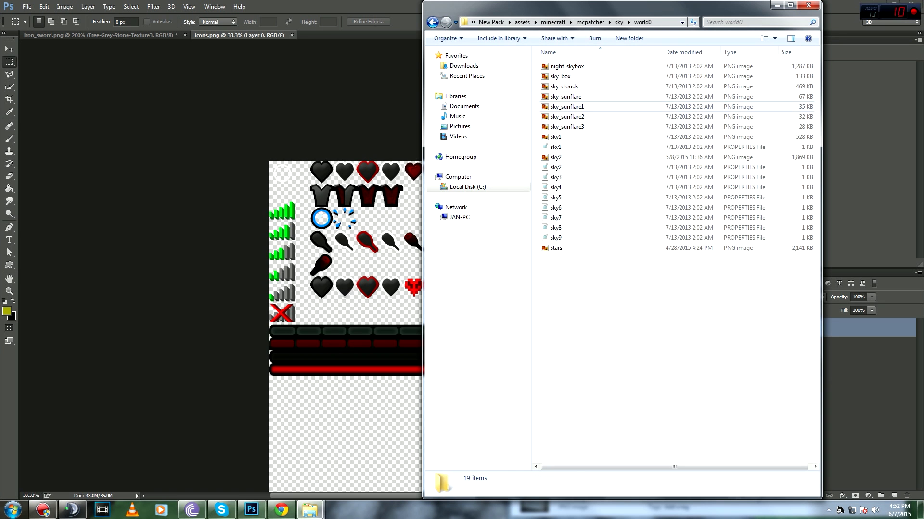
double_click(556, 157)
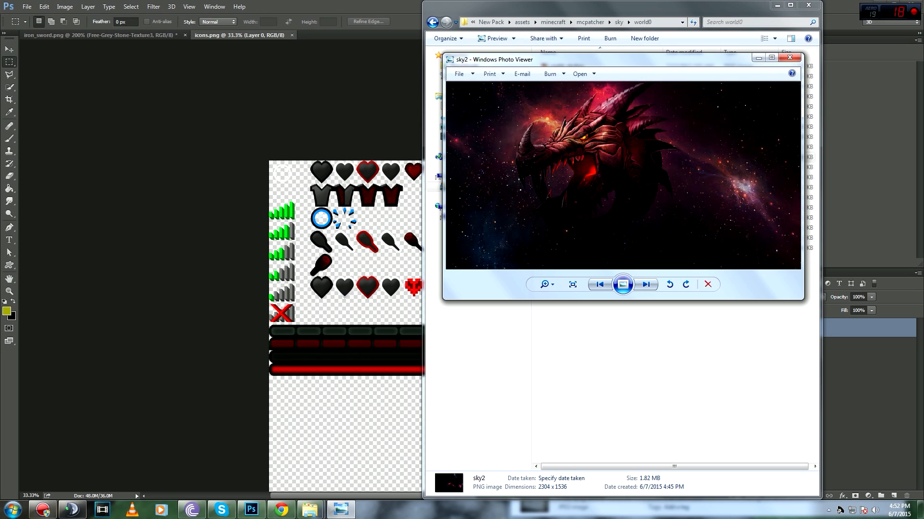
click(789, 57)
click(432, 22)
click(433, 22)
click(433, 22)
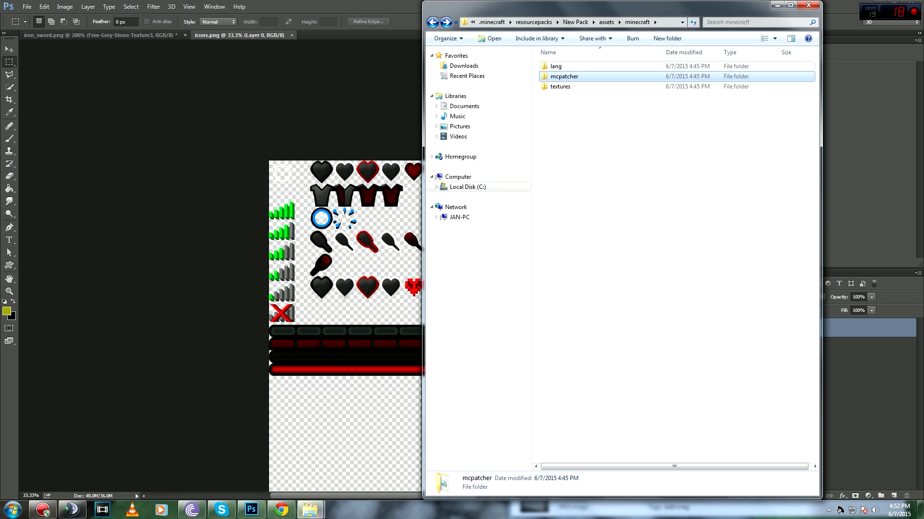
Step: Peek into the lang folder, return to New Pack and preview its pack image
double_click(555, 66)
click(432, 22)
click(433, 22)
click(432, 22)
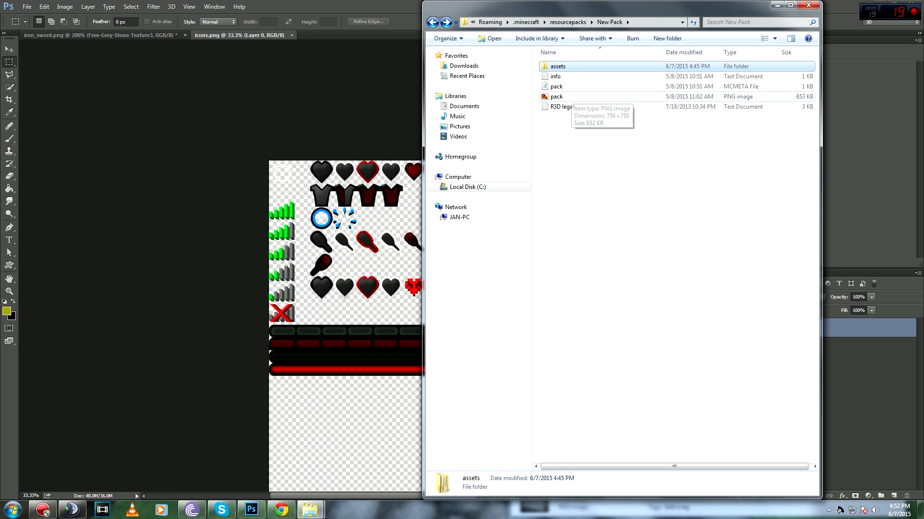
click(556, 96)
scroll(626, 174, up, 5)
scroll(626, 174, down, 5)
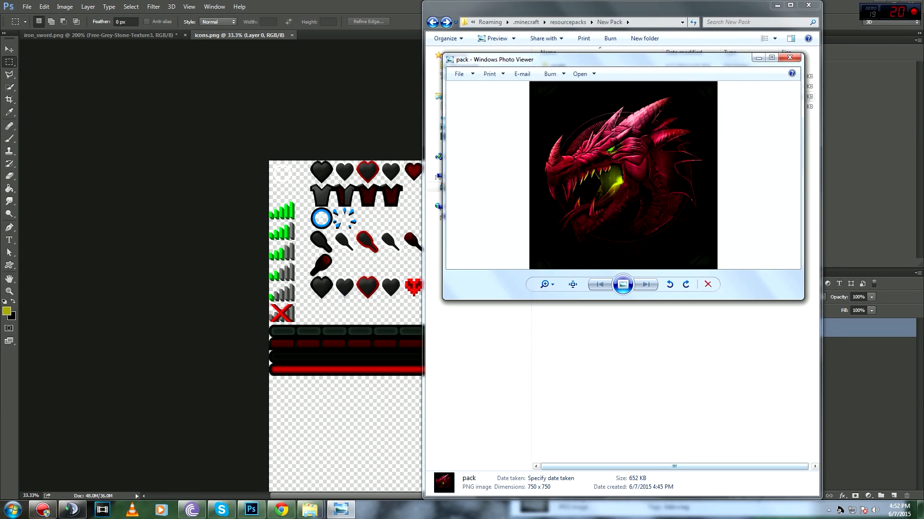
key(alt+F4)
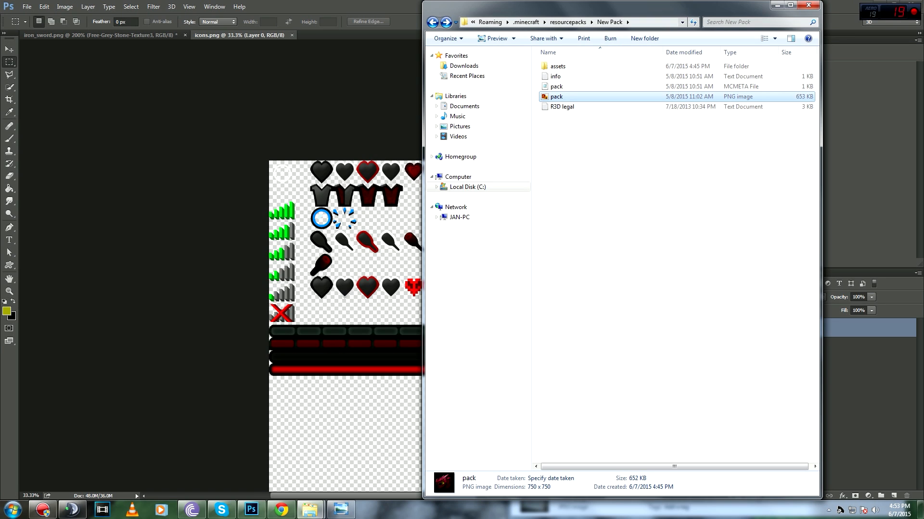
Step: Read the R3D legal text in Notepad, then go back to the resourcepacks folder
double_click(580, 107)
scroll(462, 305, down, 14)
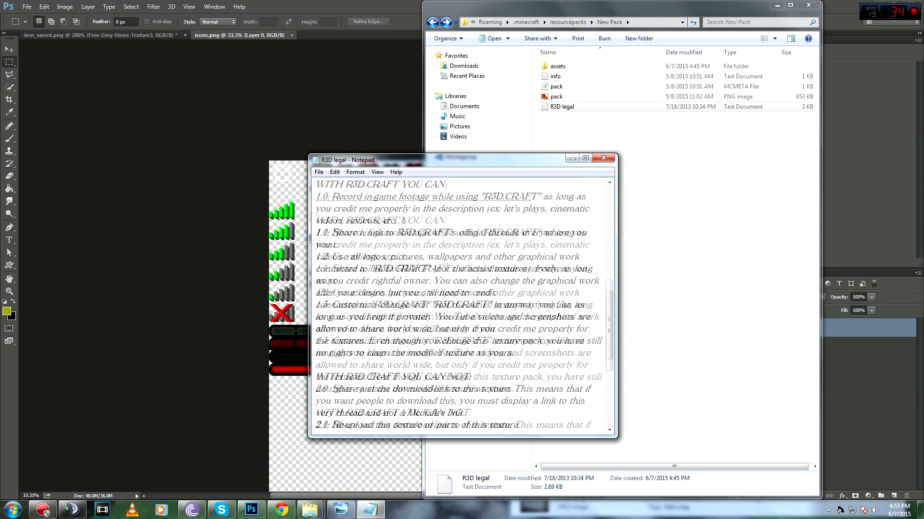
scroll(462, 306, up, 8)
scroll(463, 306, up, 6)
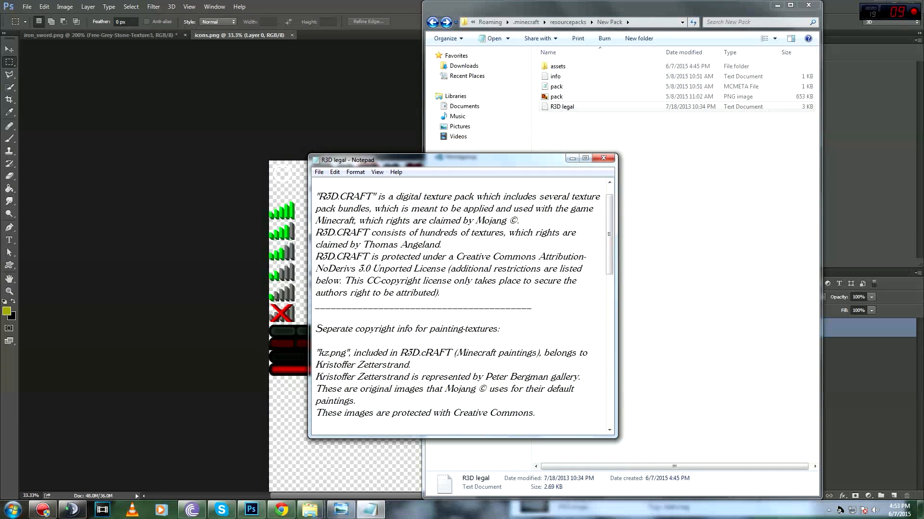
click(605, 158)
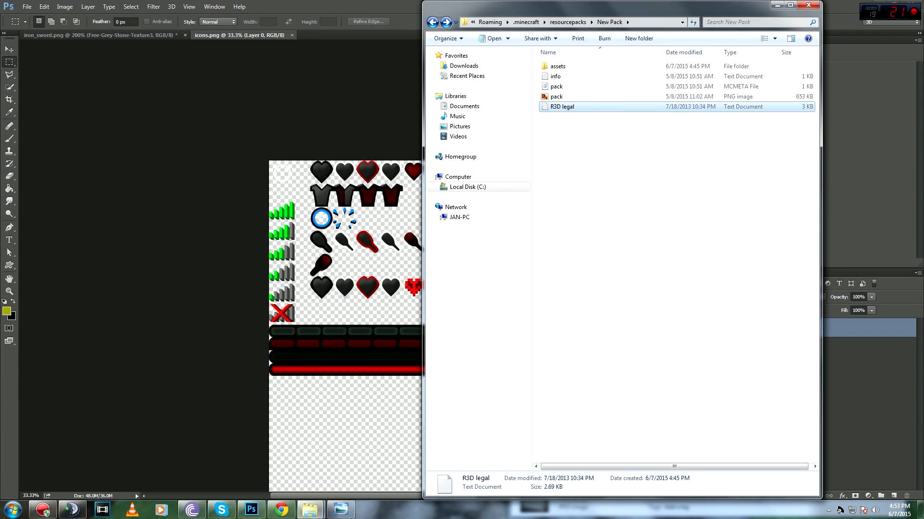
click(433, 22)
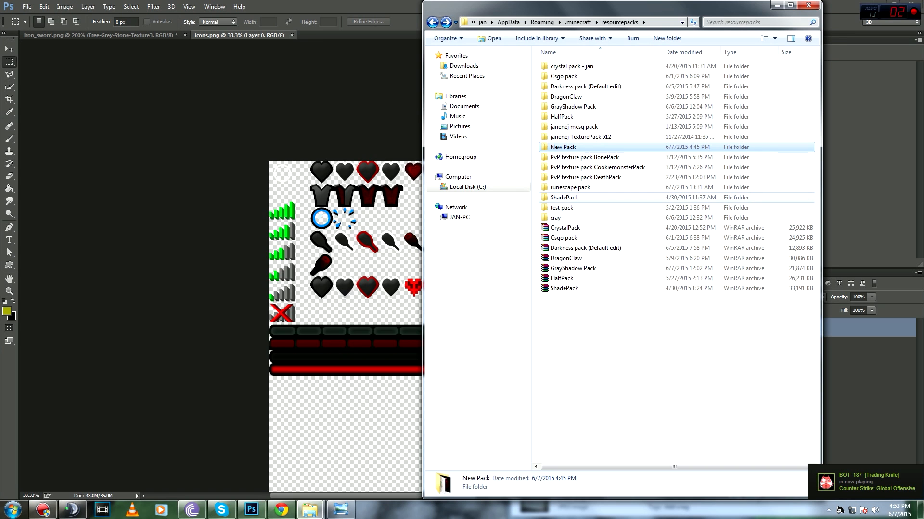
Step: Open the runescape pack's assets/minecraft/textures/items folder
double_click(570, 187)
double_click(558, 66)
double_click(561, 66)
double_click(561, 87)
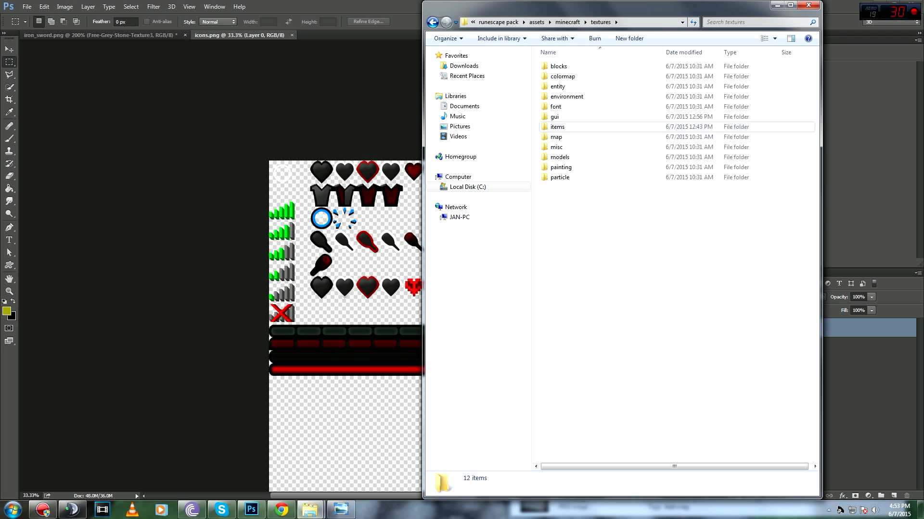
double_click(557, 126)
scroll(674, 260, down, 10)
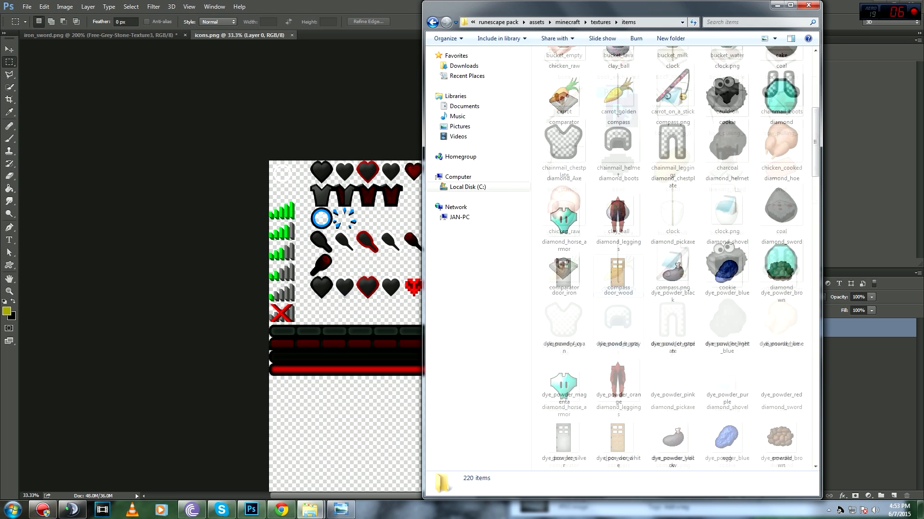
Step: Preview the diamond_sword and diamond_helmet images and scroll through the items
double_click(780, 219)
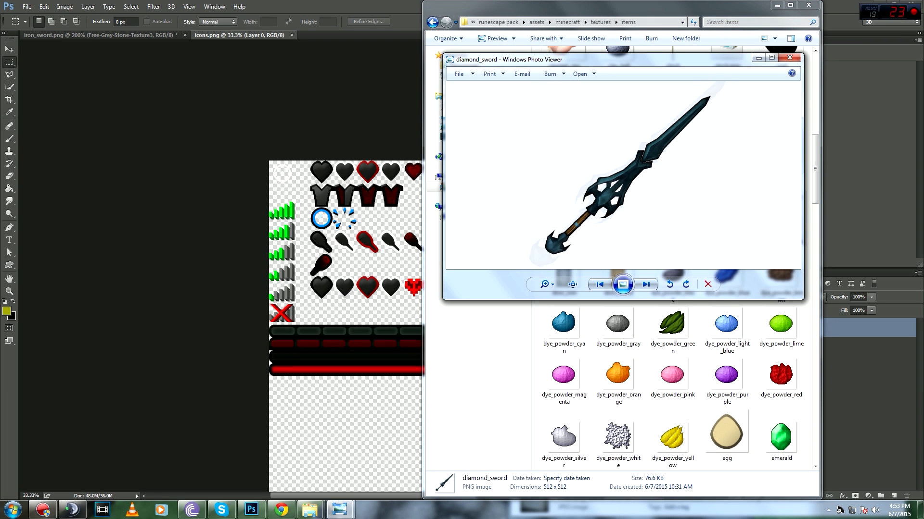
click(796, 54)
double_click(726, 153)
scroll(697, 156, up, 4)
scroll(697, 156, down, 4)
click(790, 58)
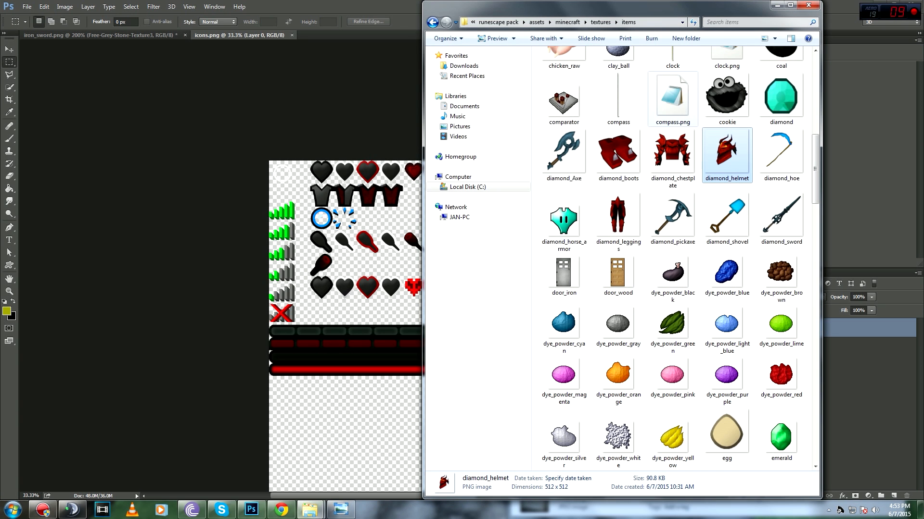
scroll(564, 226, down, 15)
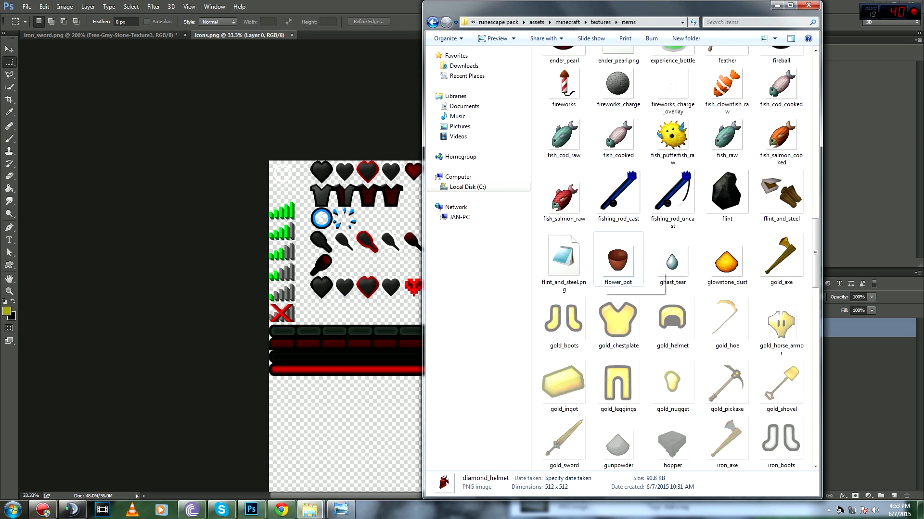
scroll(564, 217, down, 6)
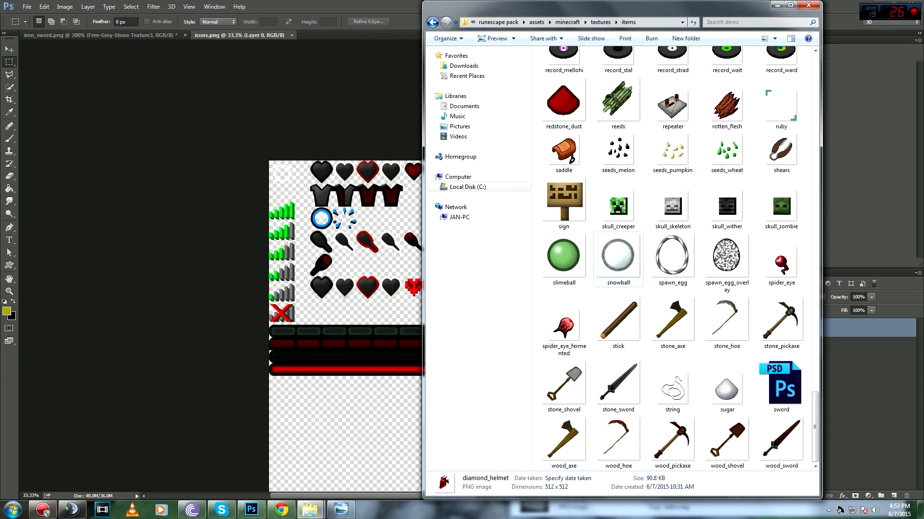
scroll(617, 423, up, 8)
Step: Return to the runescape minecraft folder and bring the pack image preview forward
key(BackSpace)
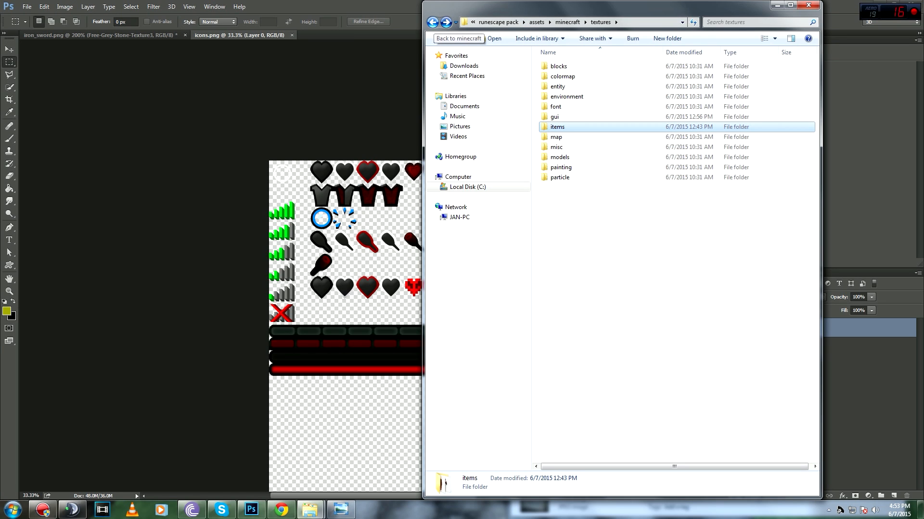
click(433, 23)
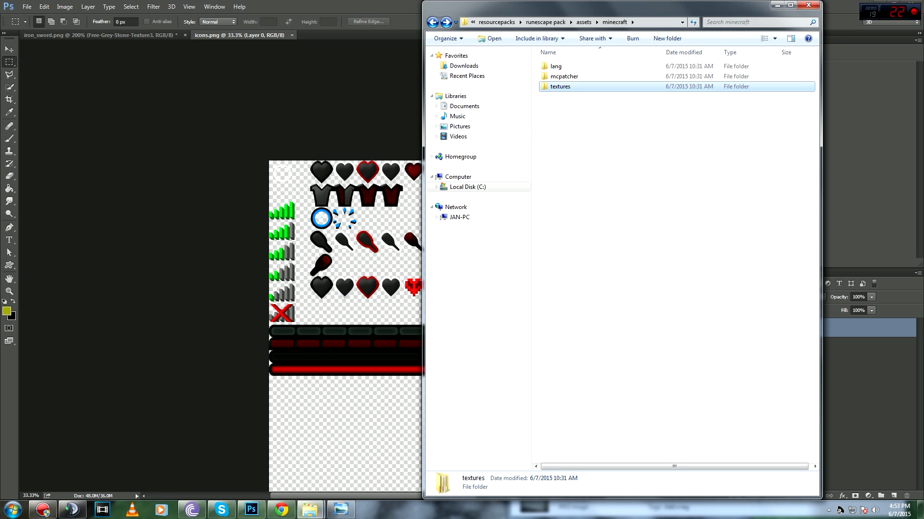
drag(659, 9, 463, 103)
click(687, 60)
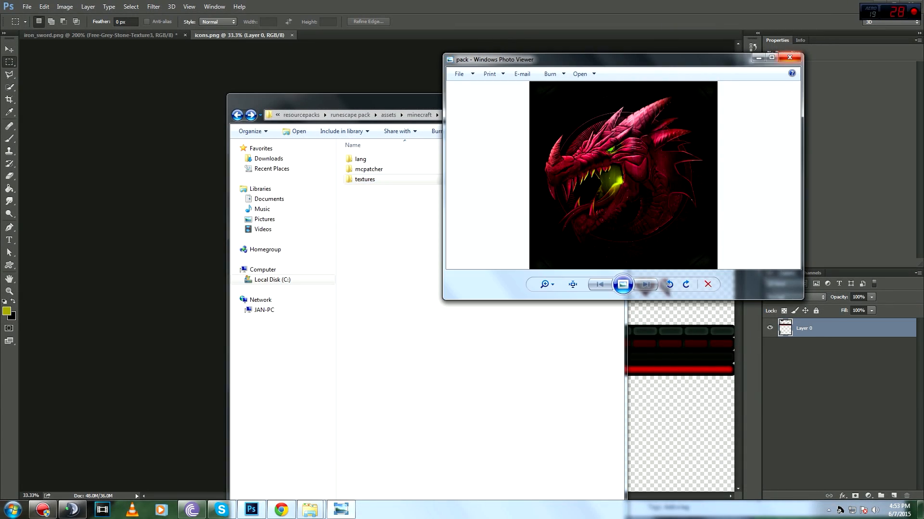
Step: Close the pack image preview, the Explorer window and the icons.png document
click(789, 57)
drag(500, 98, 522, 95)
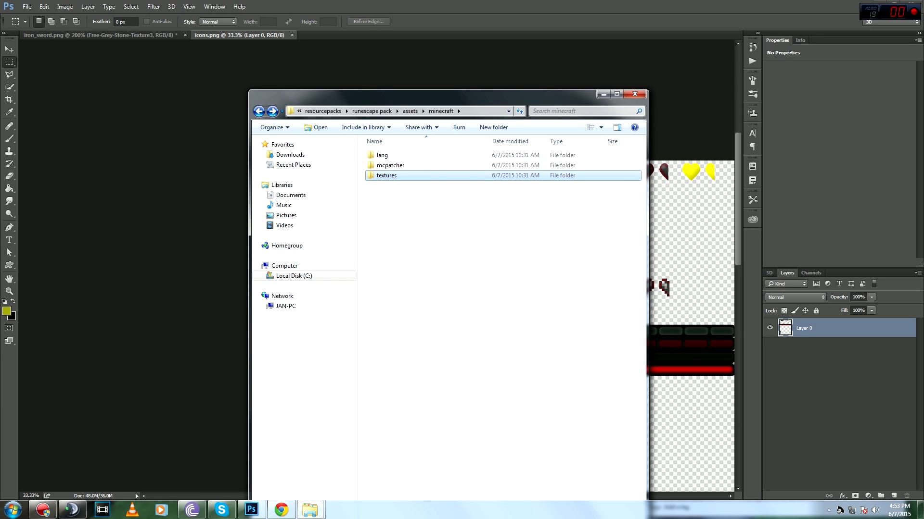
click(634, 94)
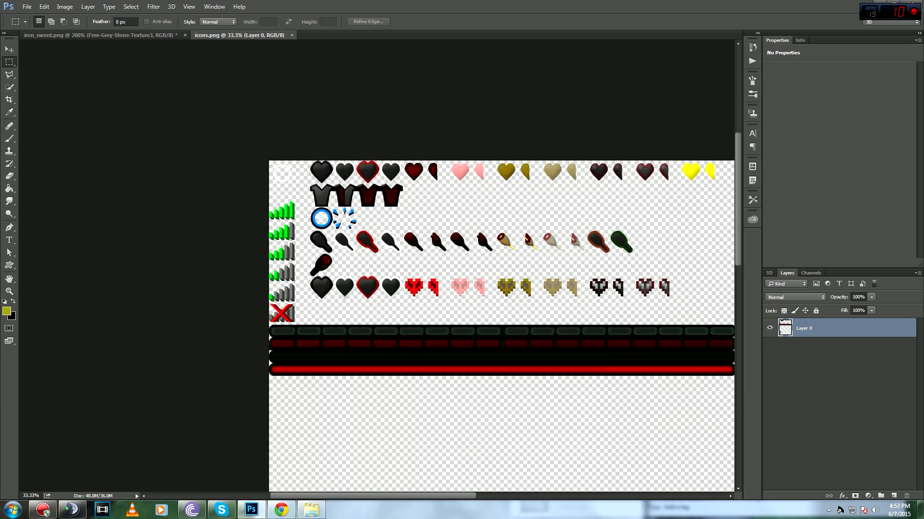
key(ctrl+w)
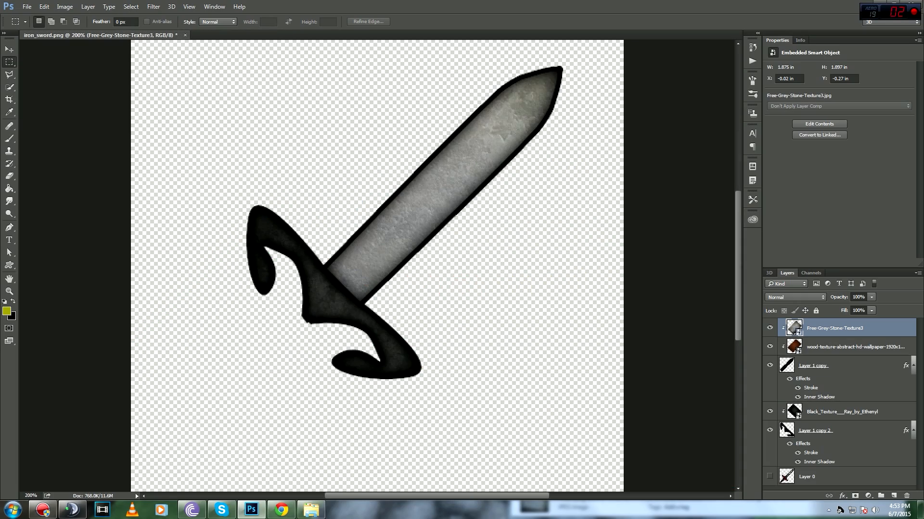
Step: Zoom and pan around the iron_sword canvas at 200%
scroll(377, 266, down, 1)
scroll(377, 266, up, 2)
scroll(377, 266, down, 5)
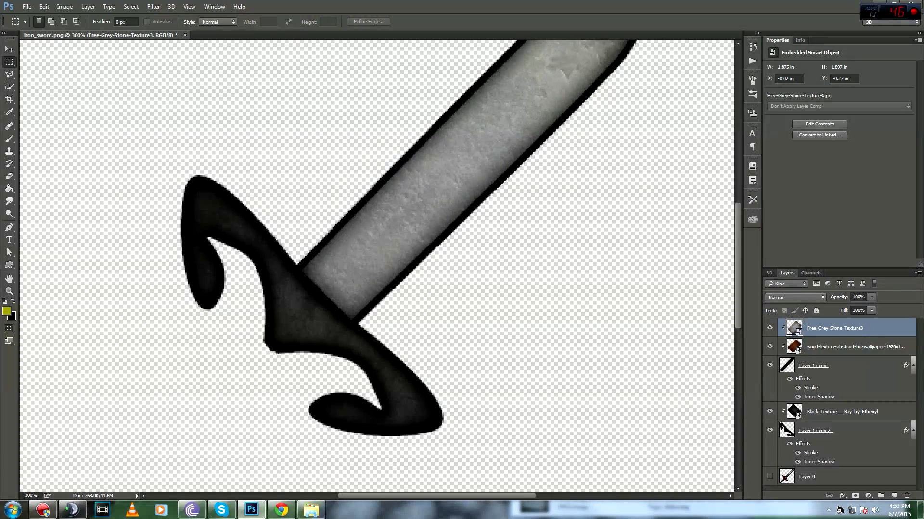
scroll(377, 266, up, 3)
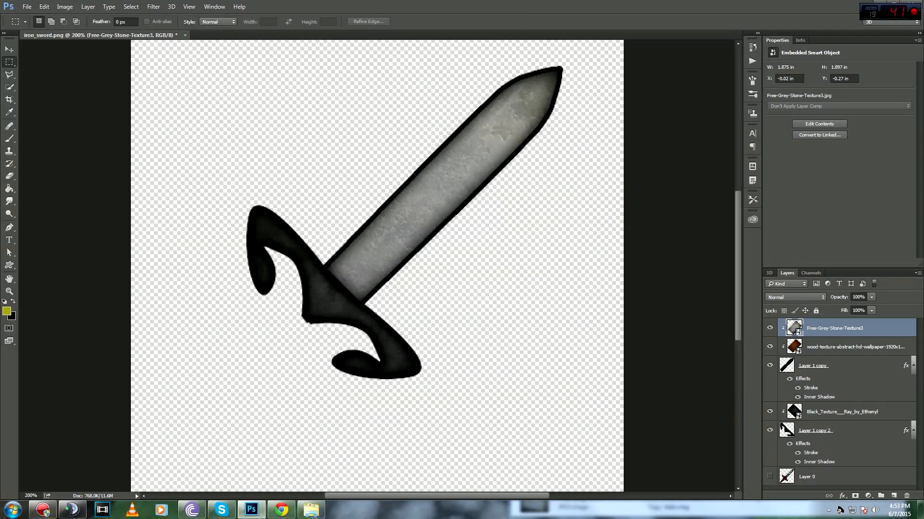
drag(376, 266, 412, 252)
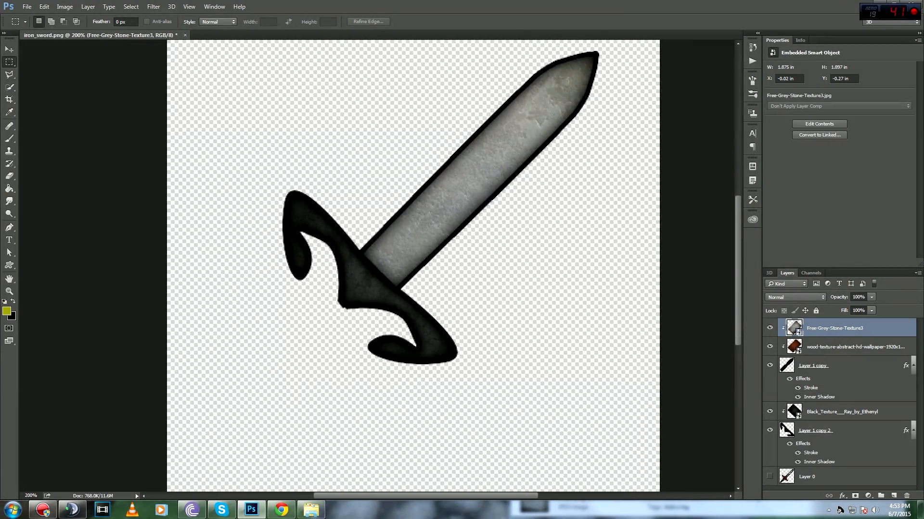
key(ctrl+minus)
key(ctrl+plus)
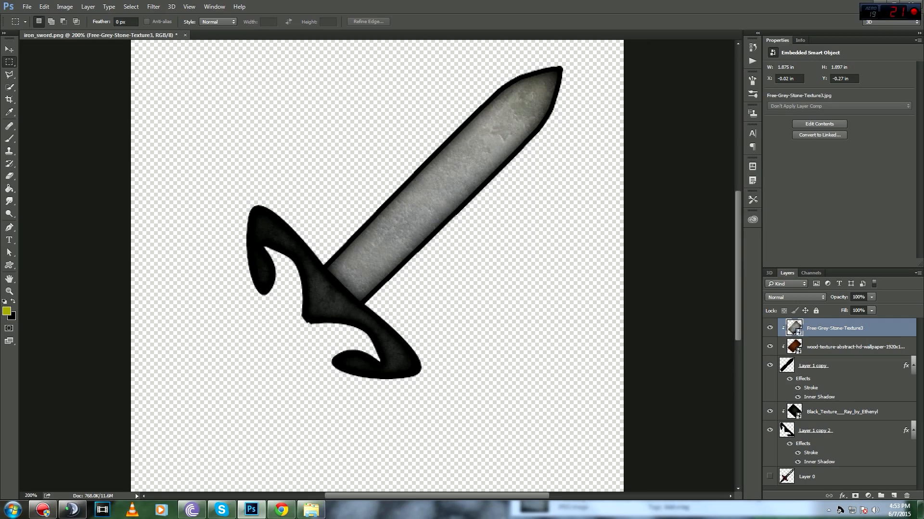
drag(376, 266, 399, 310)
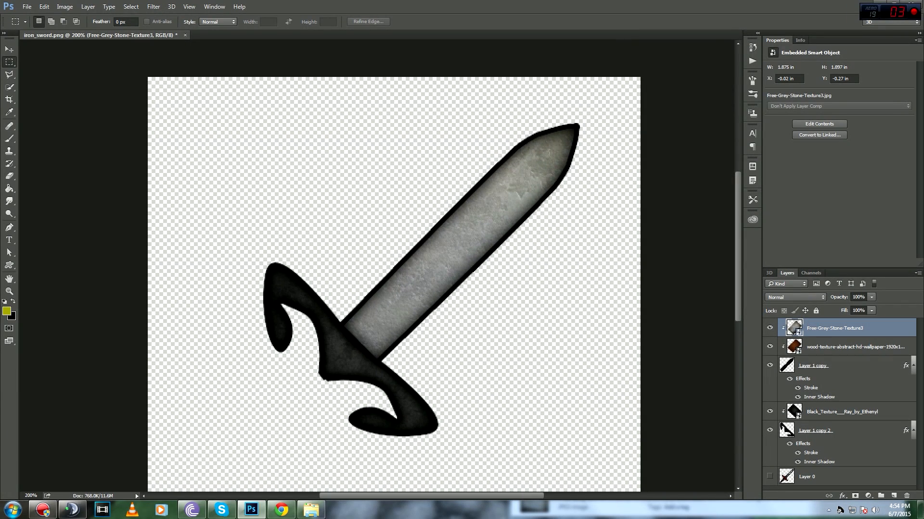